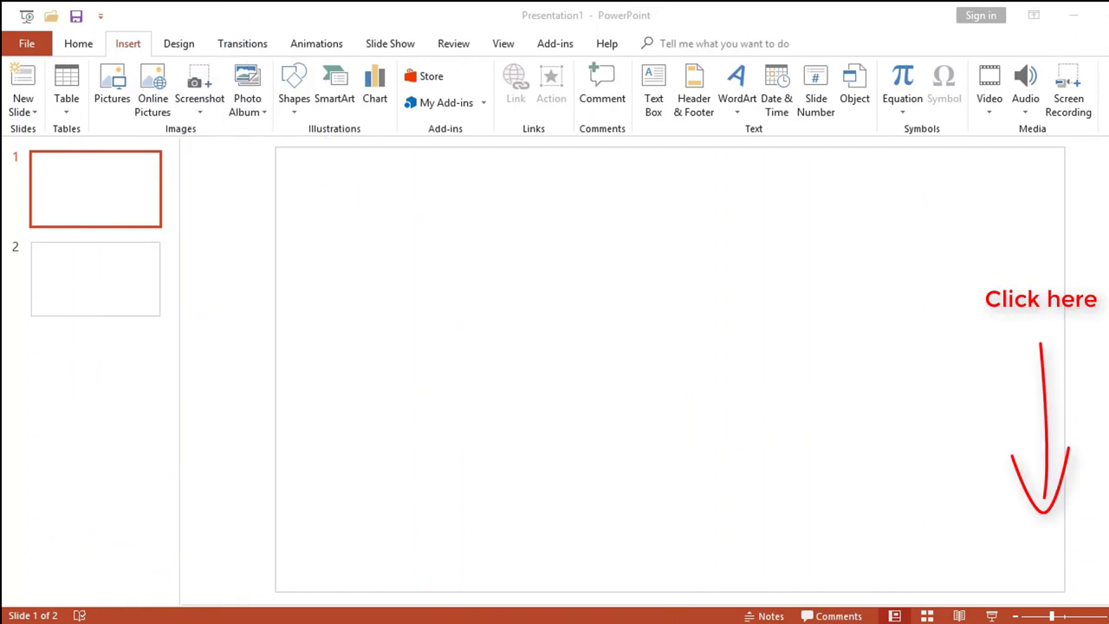
Step: Add a third blank slide from the New Slide layouts, then return to slide 1
left_click(35, 114)
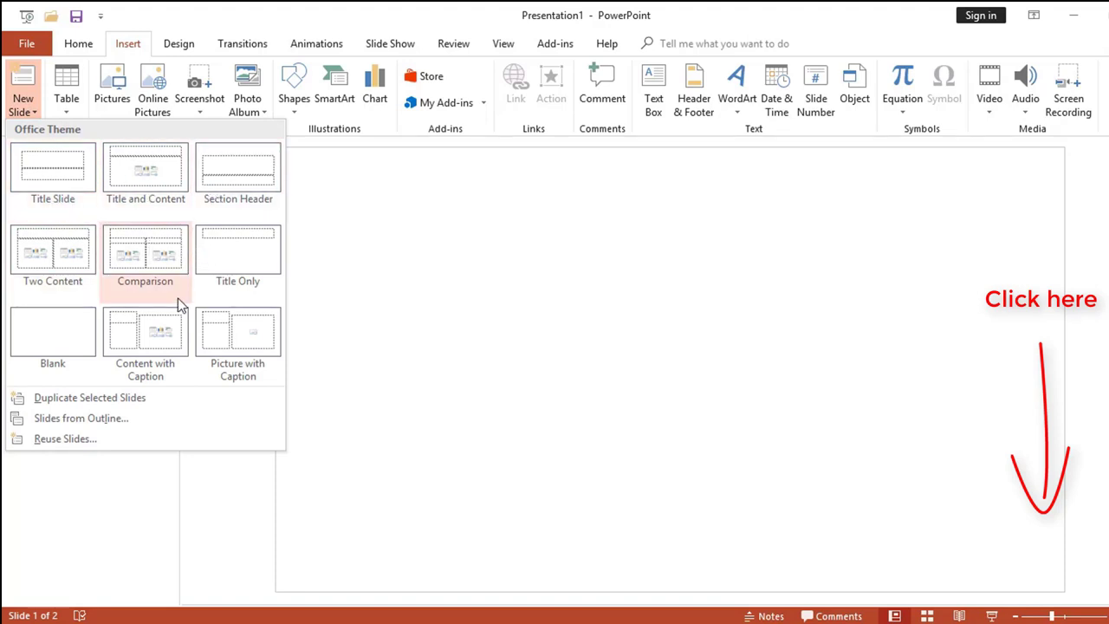
left_click(59, 349)
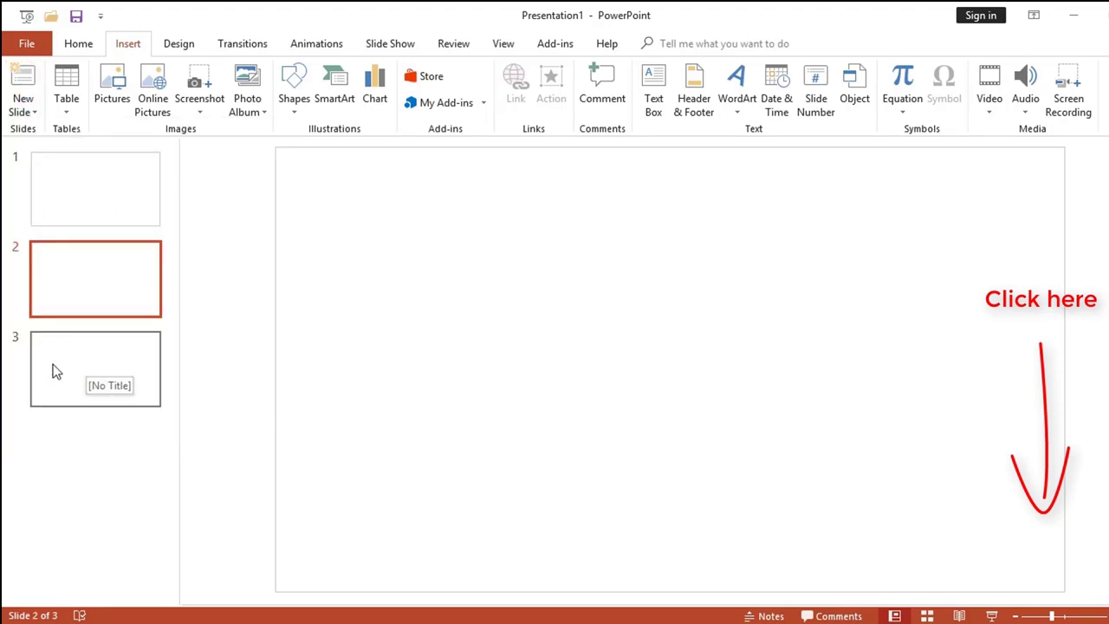
left_click(67, 193)
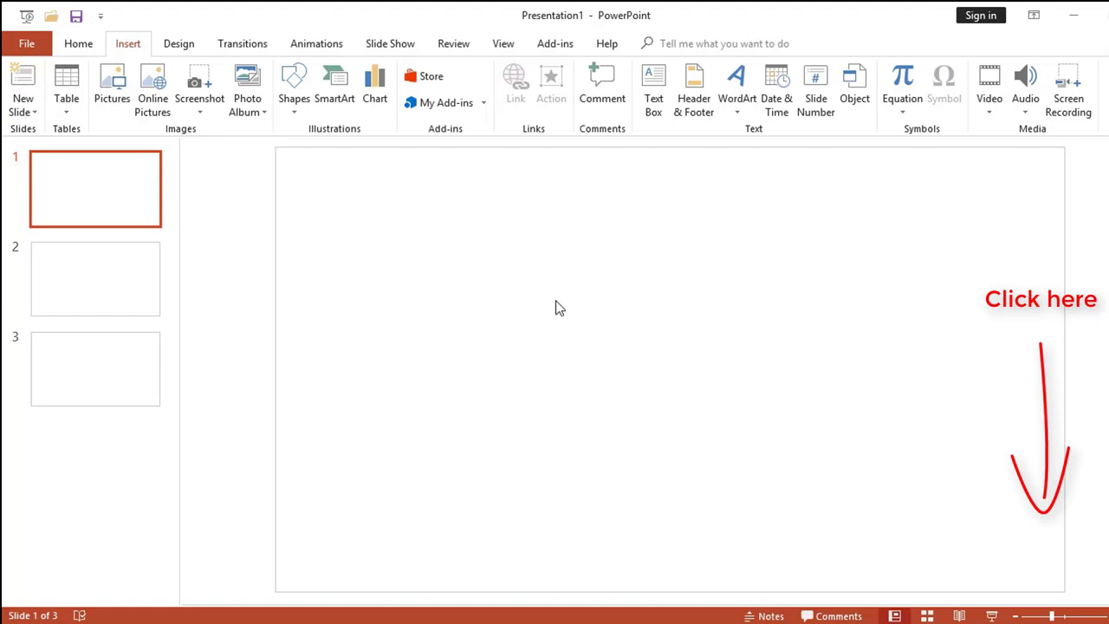
left_click(77, 115)
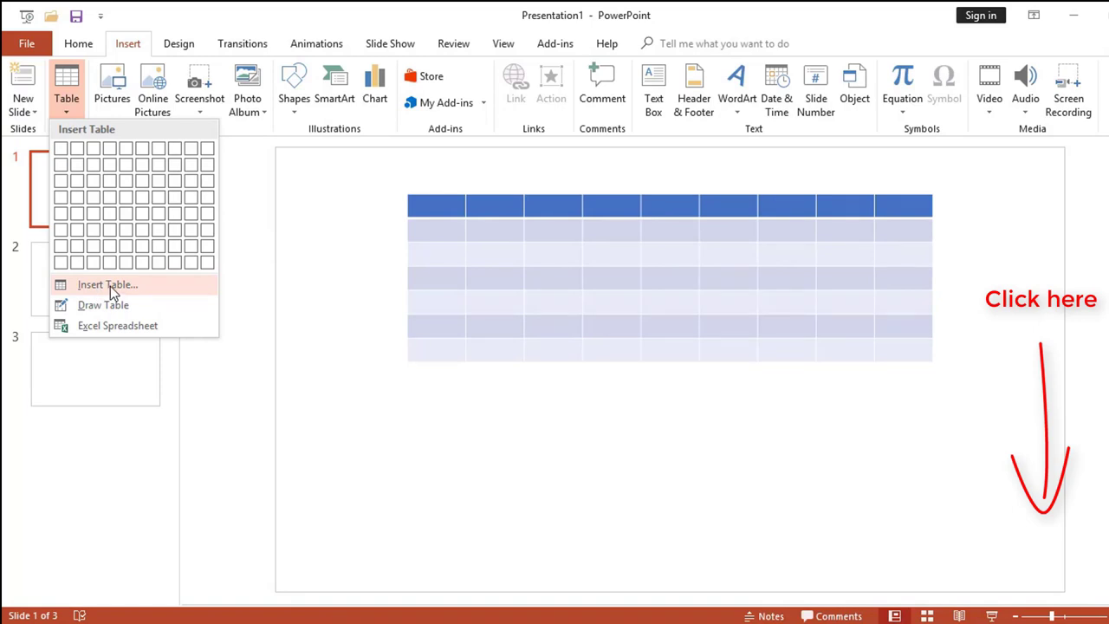
left_click(110, 286)
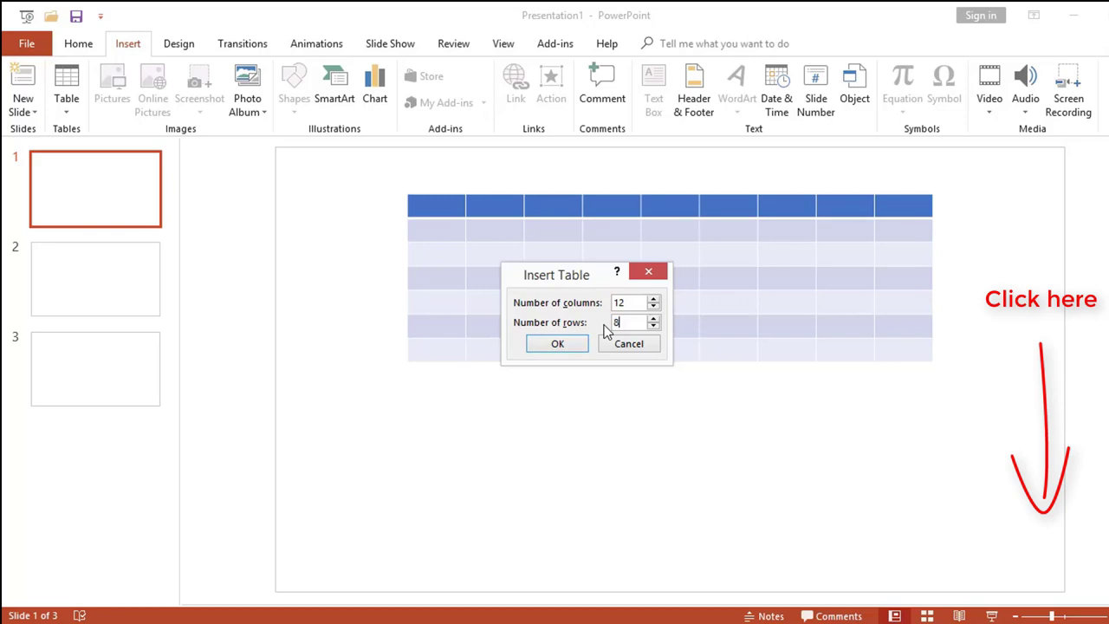
left_click(559, 343)
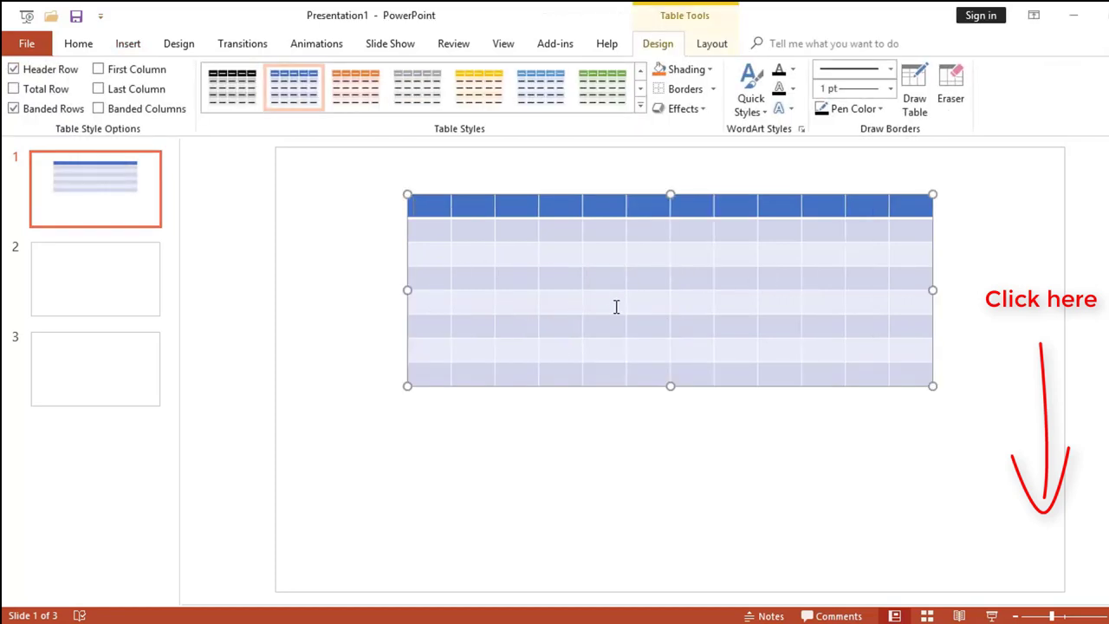
left_click(641, 106)
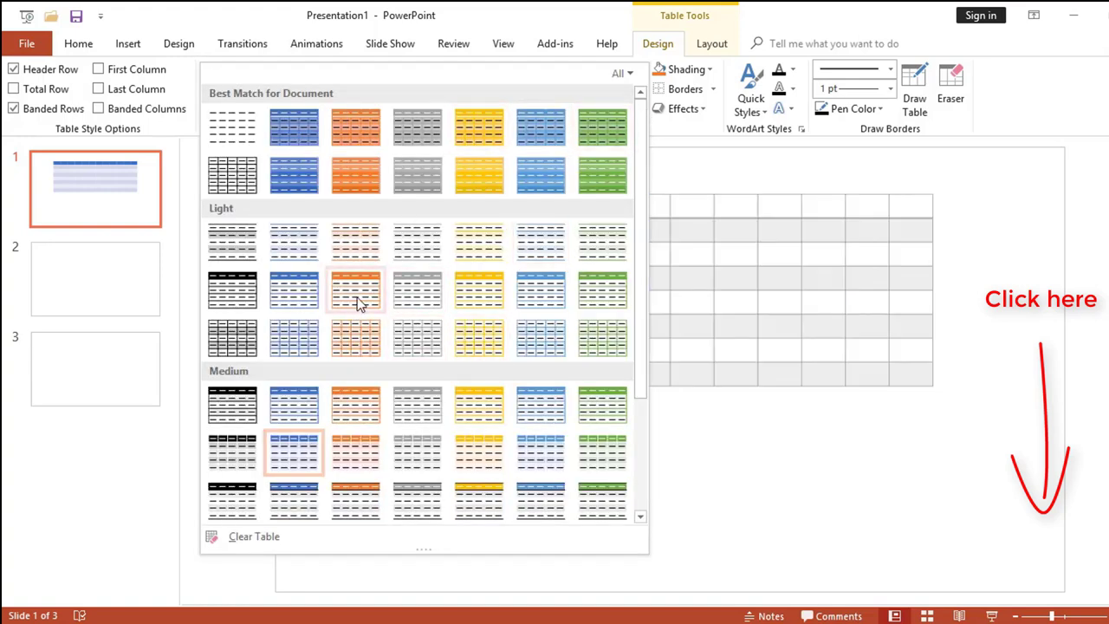
left_click(356, 295)
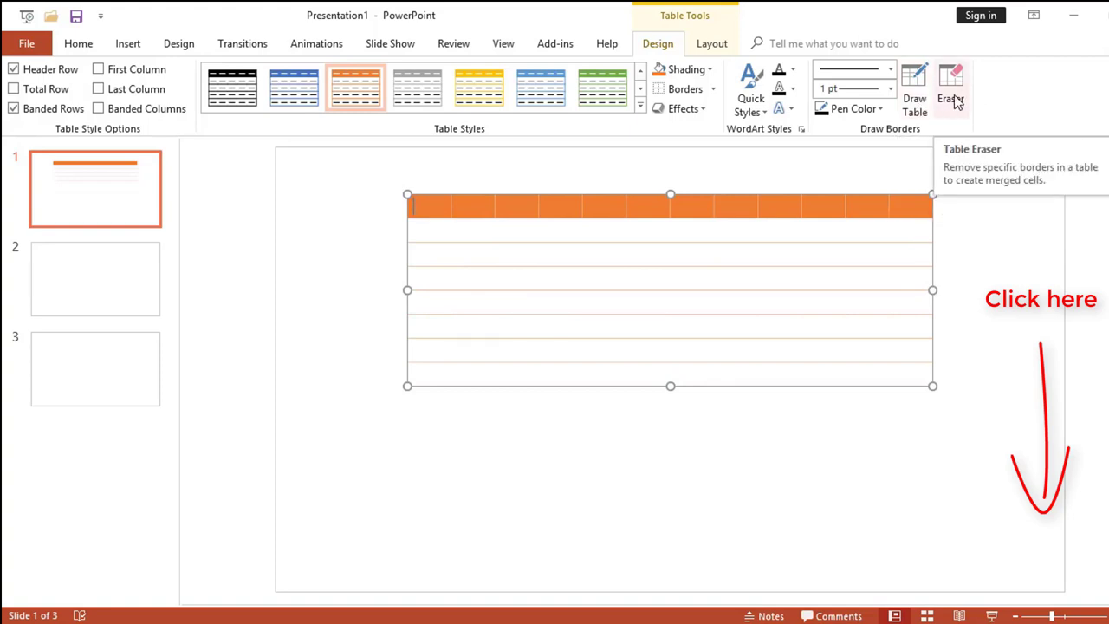
left_click(627, 482)
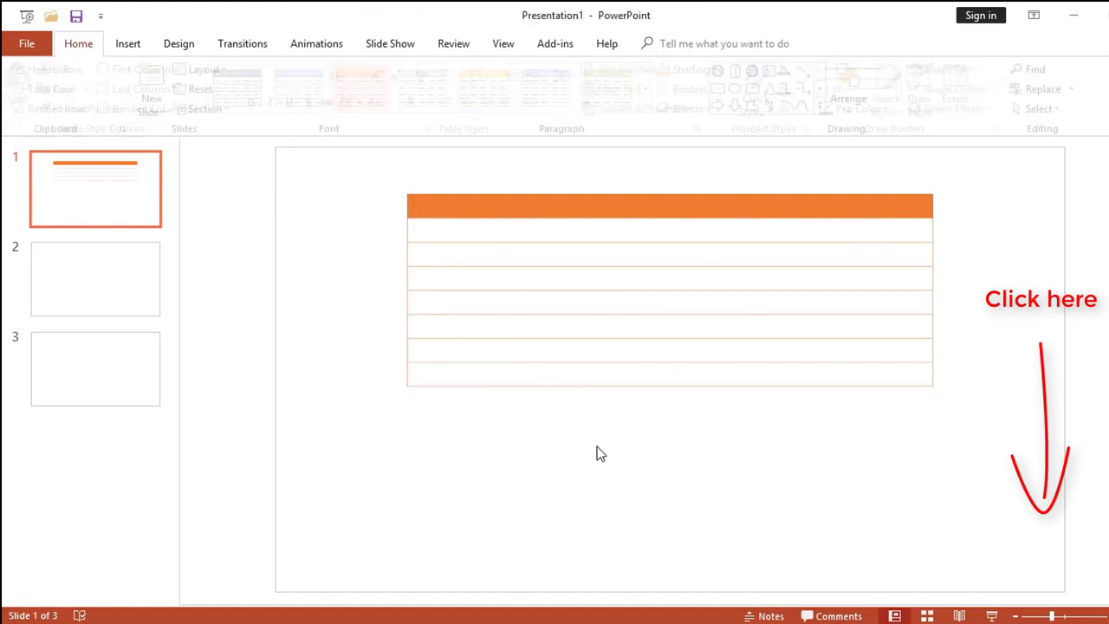
left_click(408, 385)
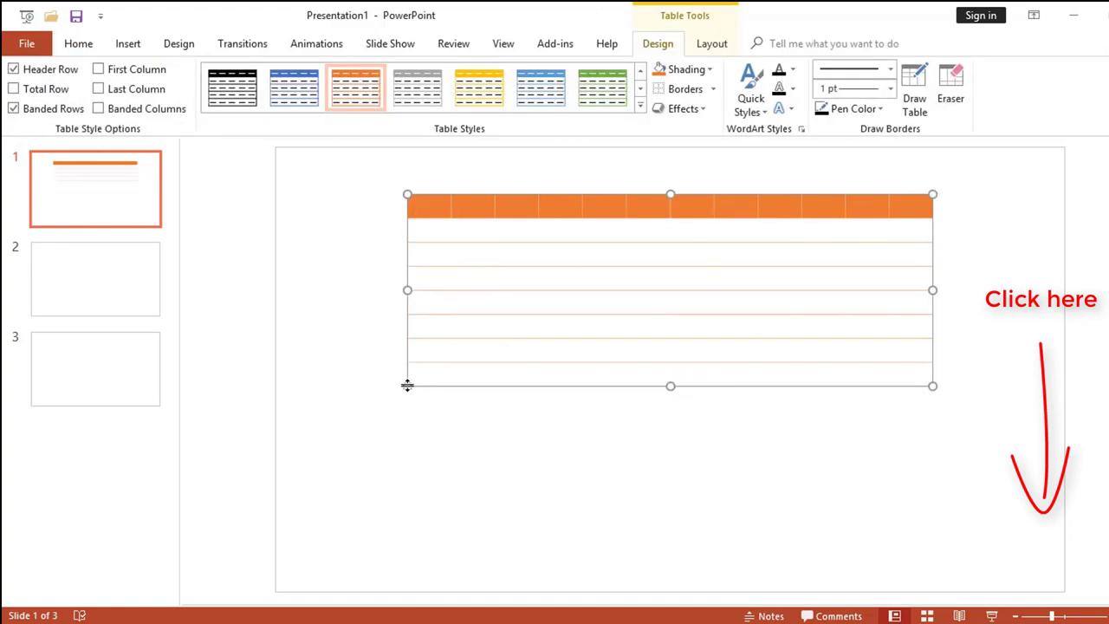
key("Delete")
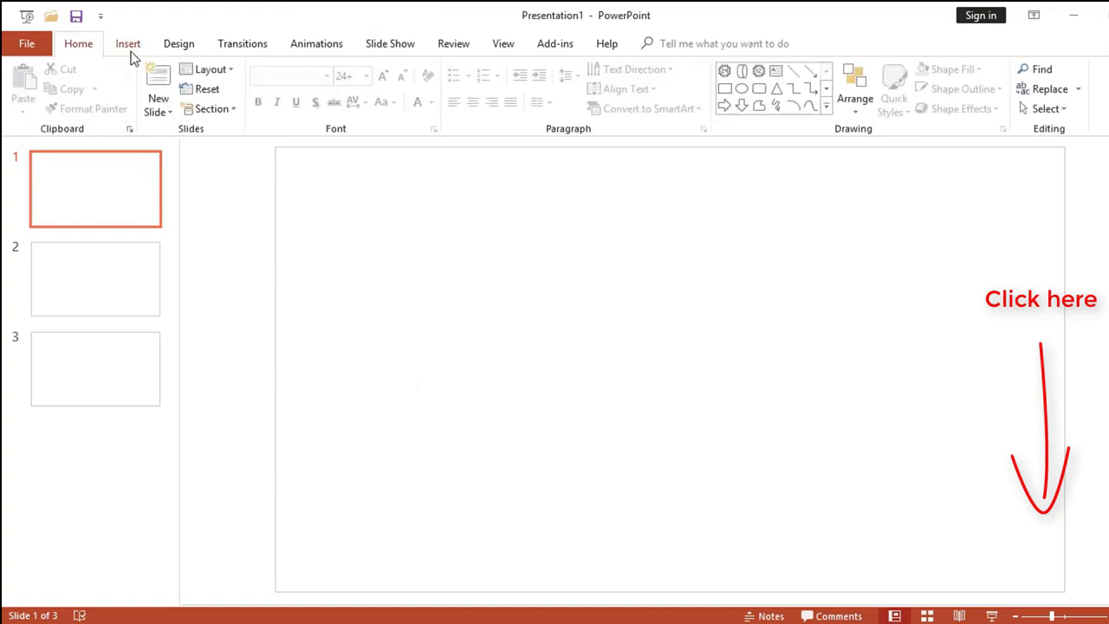
left_click(130, 46)
left_click(112, 97)
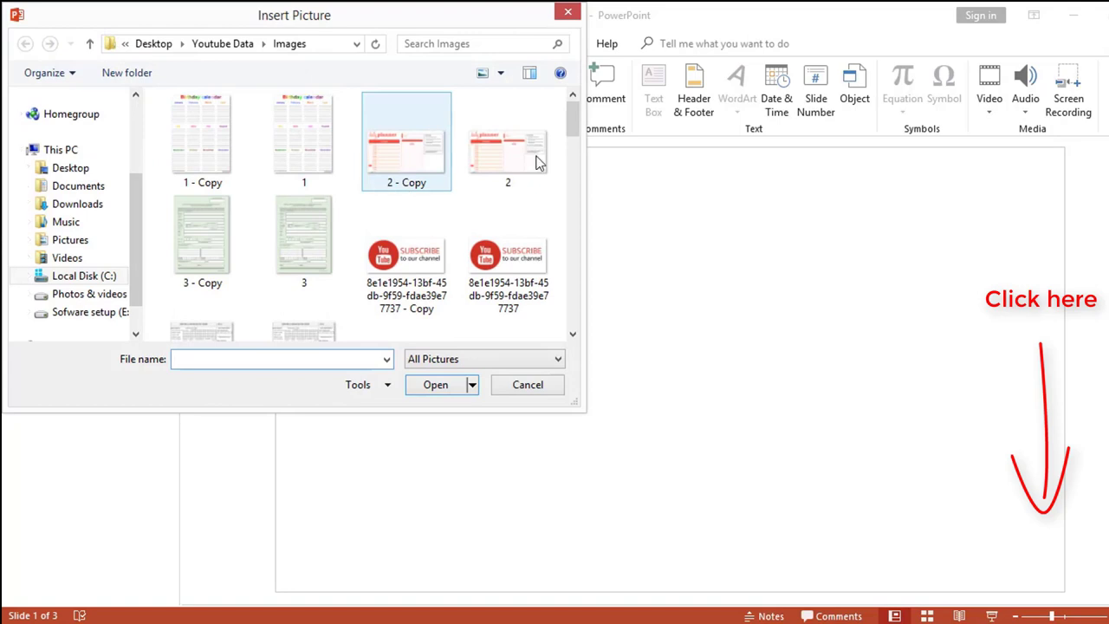
left_click_drag(571, 135, 570, 173)
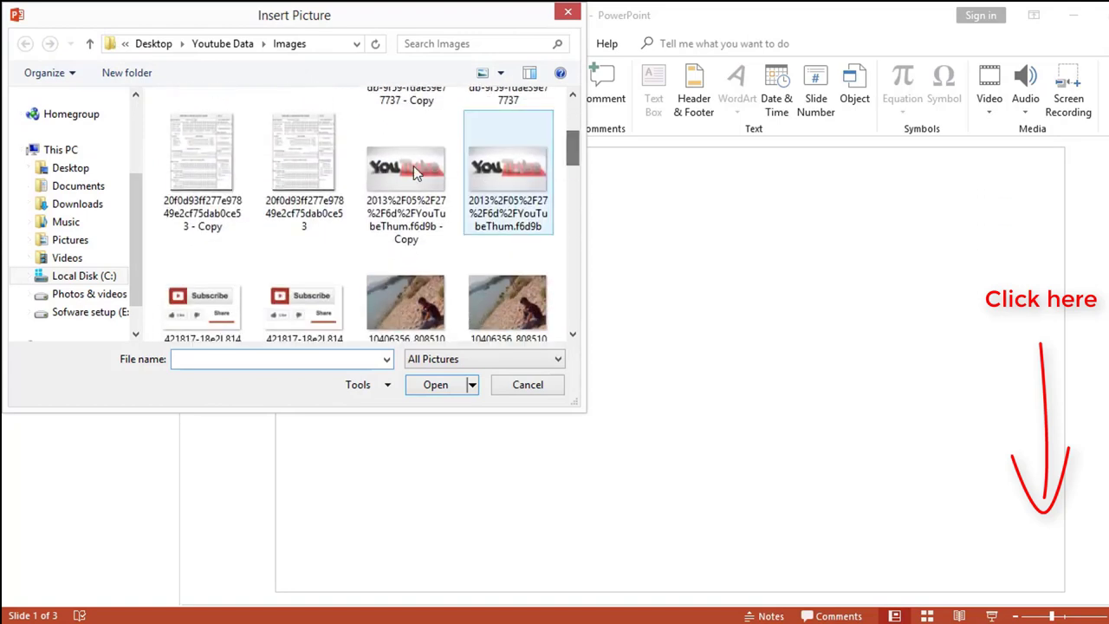
mouse_move(428, 167)
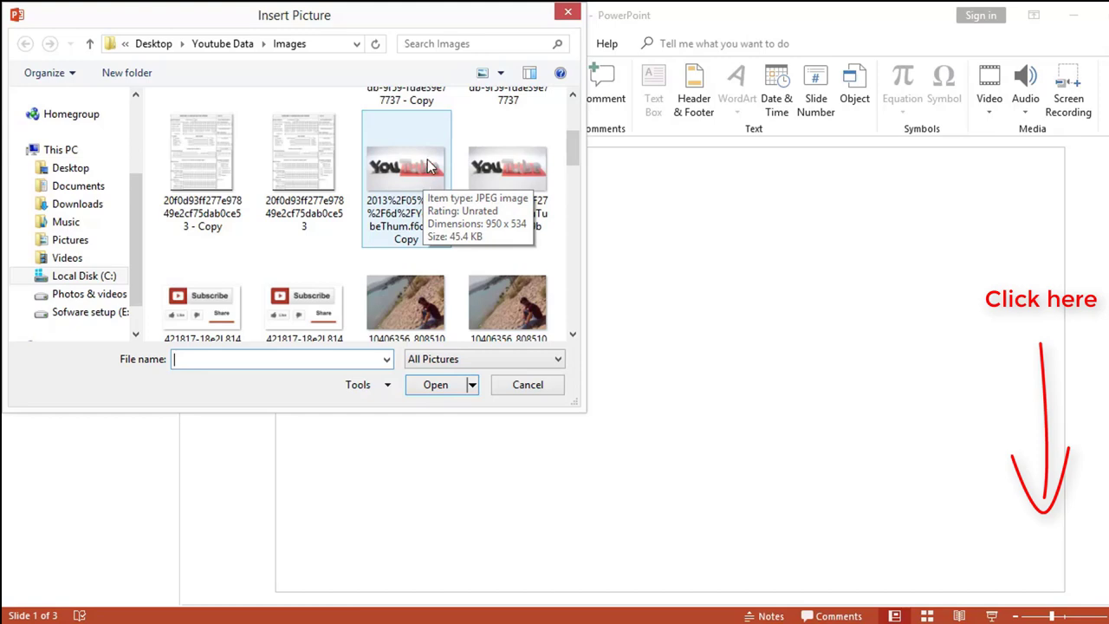
left_click(428, 164)
left_click(435, 384)
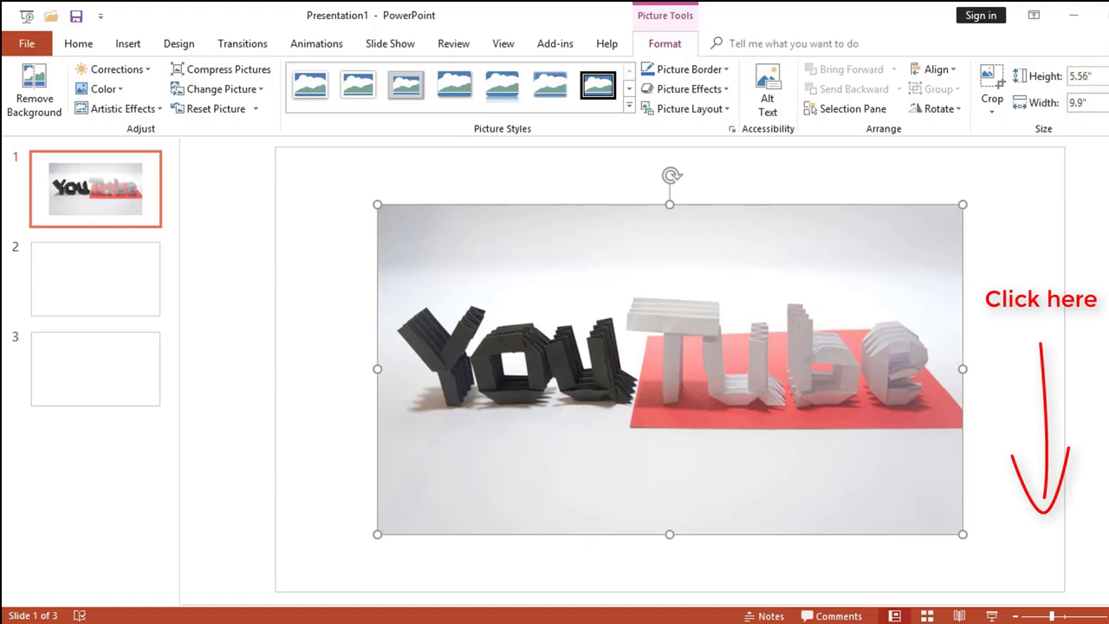
key("Up")
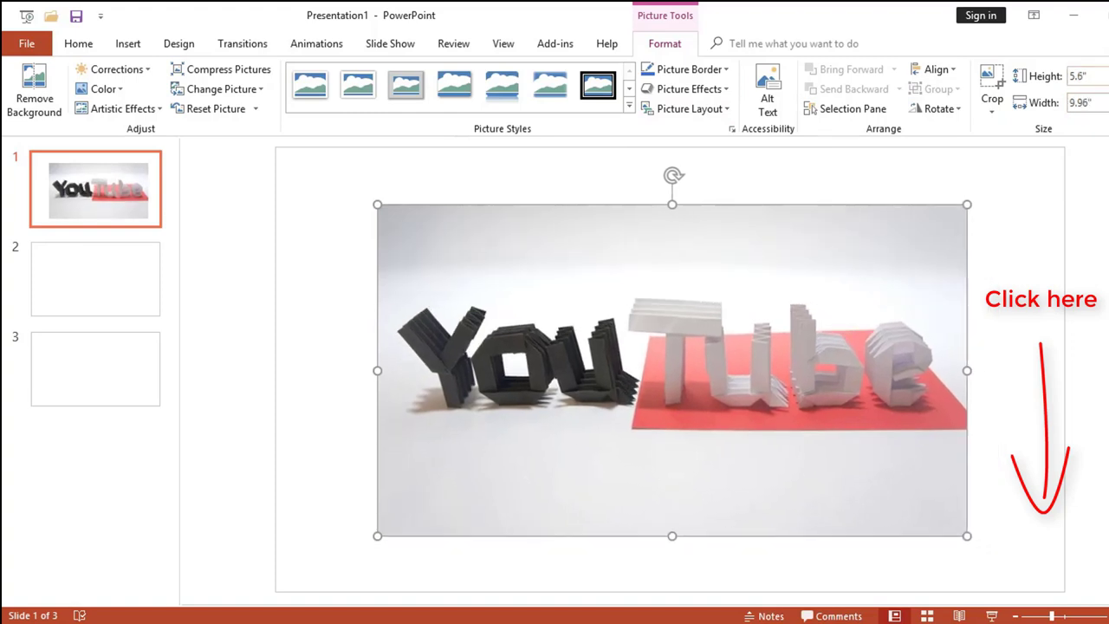
key("Down")
key("Down")
key("Down")
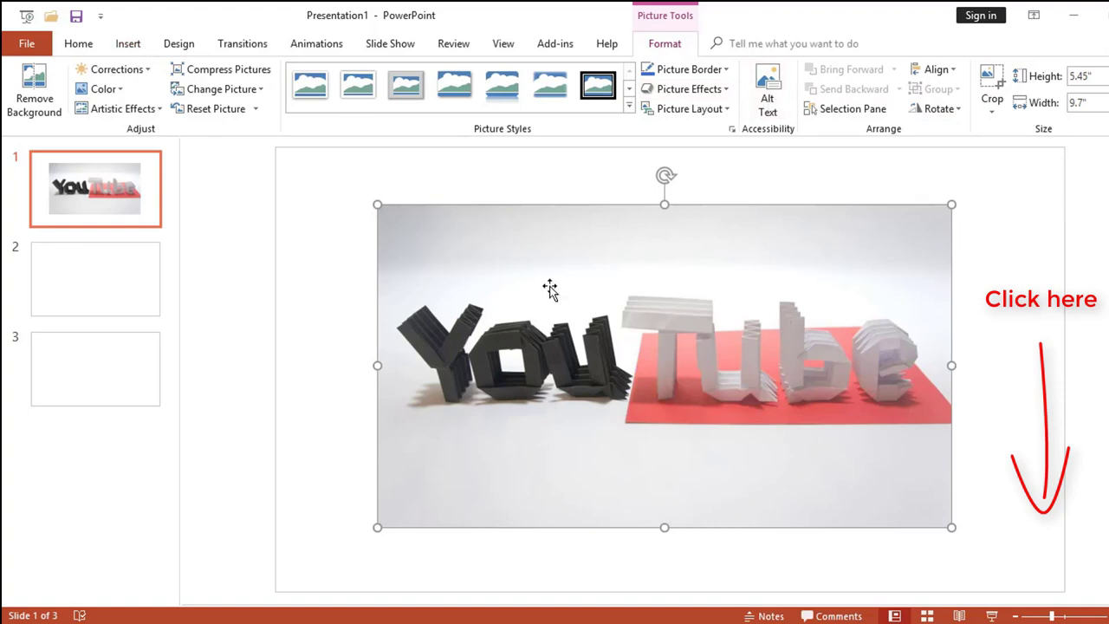
left_click(332, 279)
left_click(386, 220)
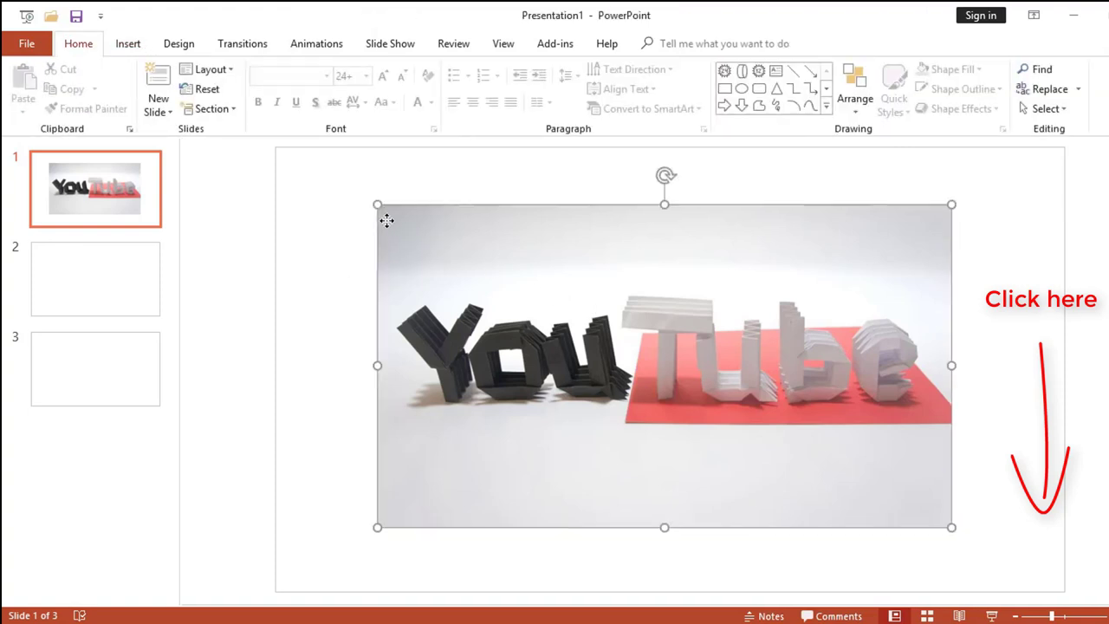
key("Delete")
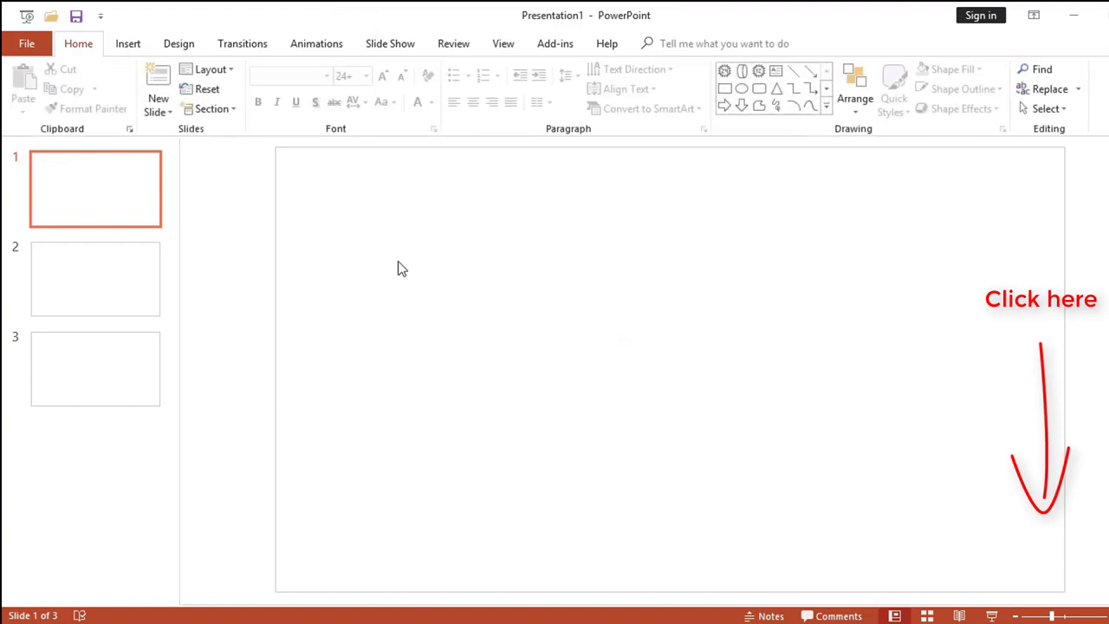
Step: Search online pictures for 'Car' and insert the blue car image on slide 1
left_click(130, 47)
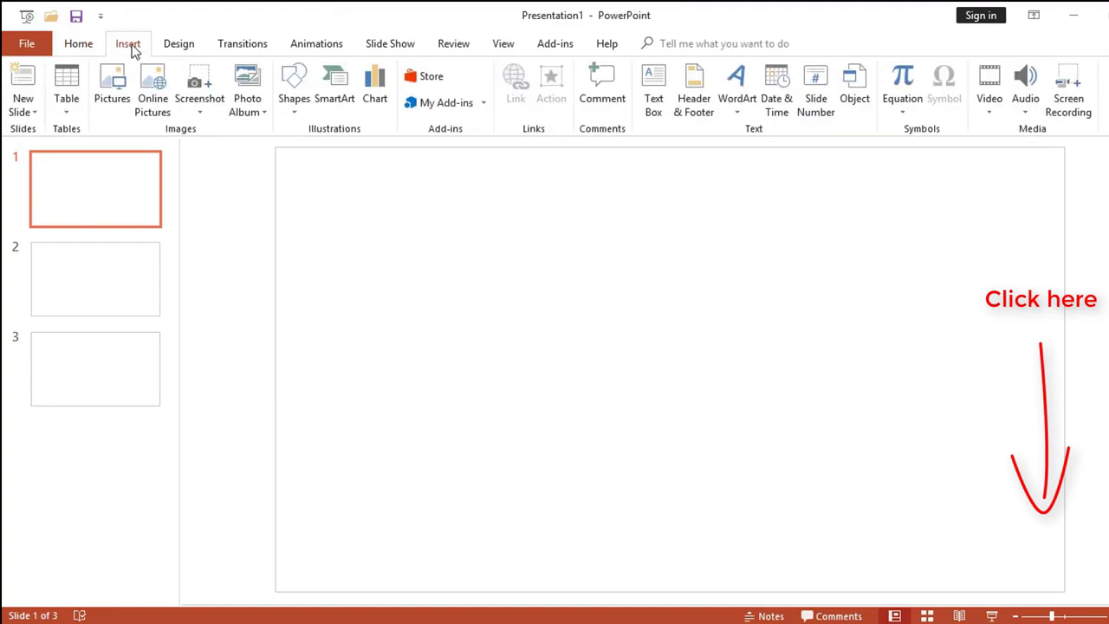
left_click(154, 101)
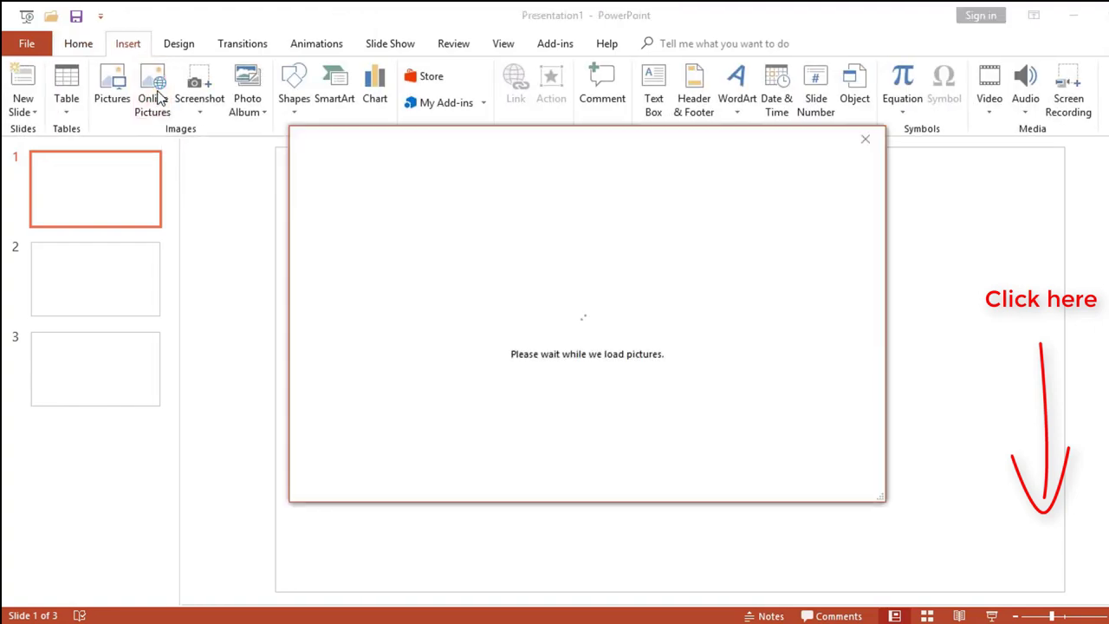
left_click(690, 223)
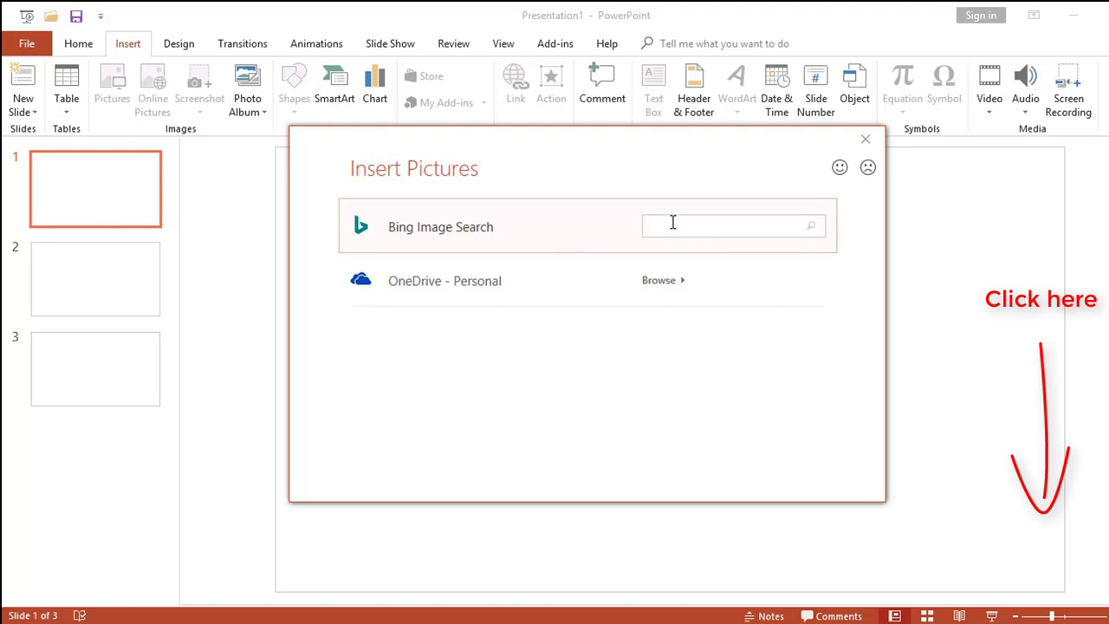
type("Car")
key("Return")
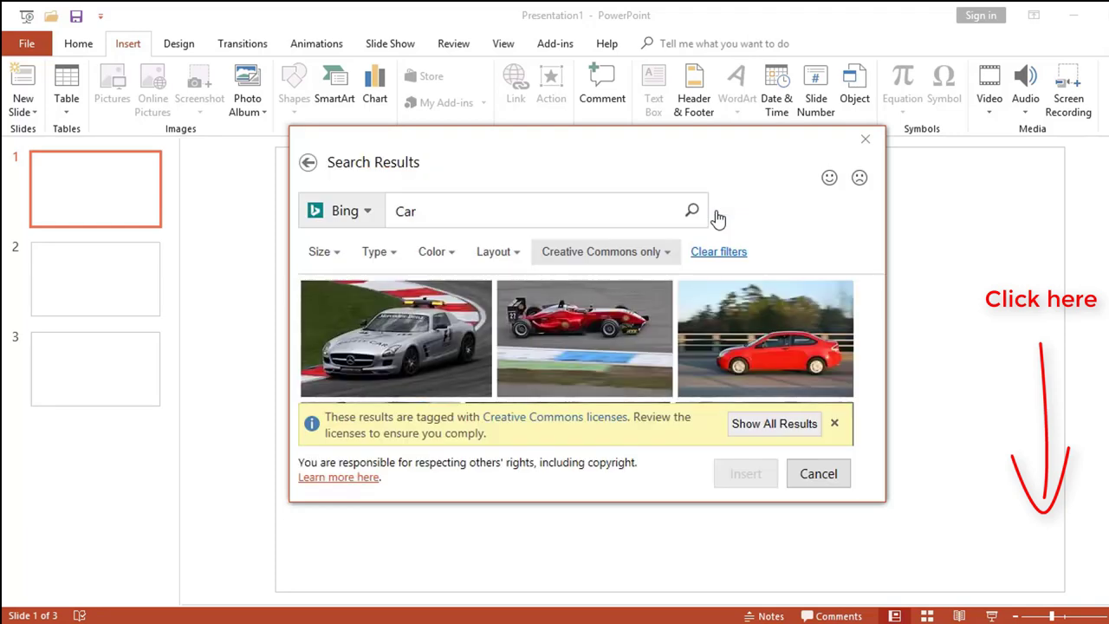
left_click_drag(881, 319, 875, 329)
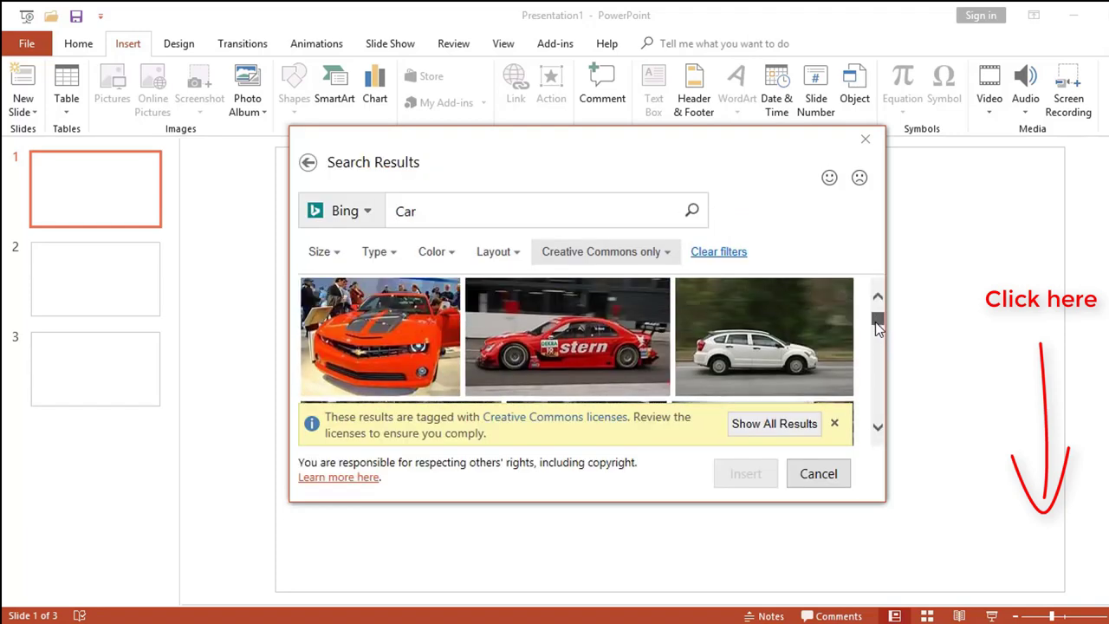
scroll(878, 332, "down", 2)
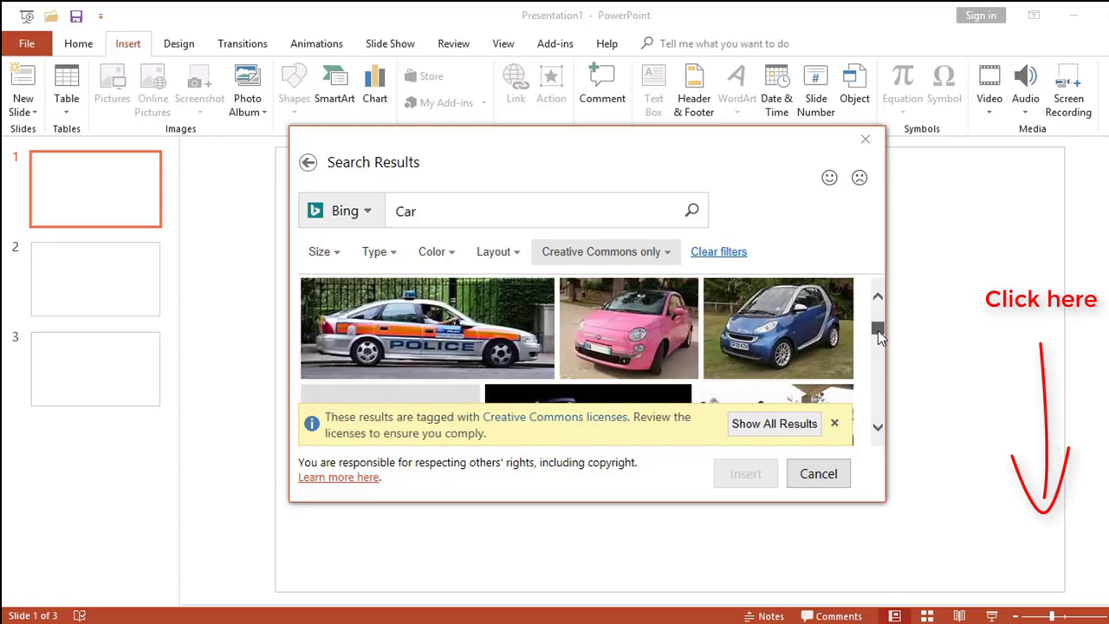
left_click(792, 334)
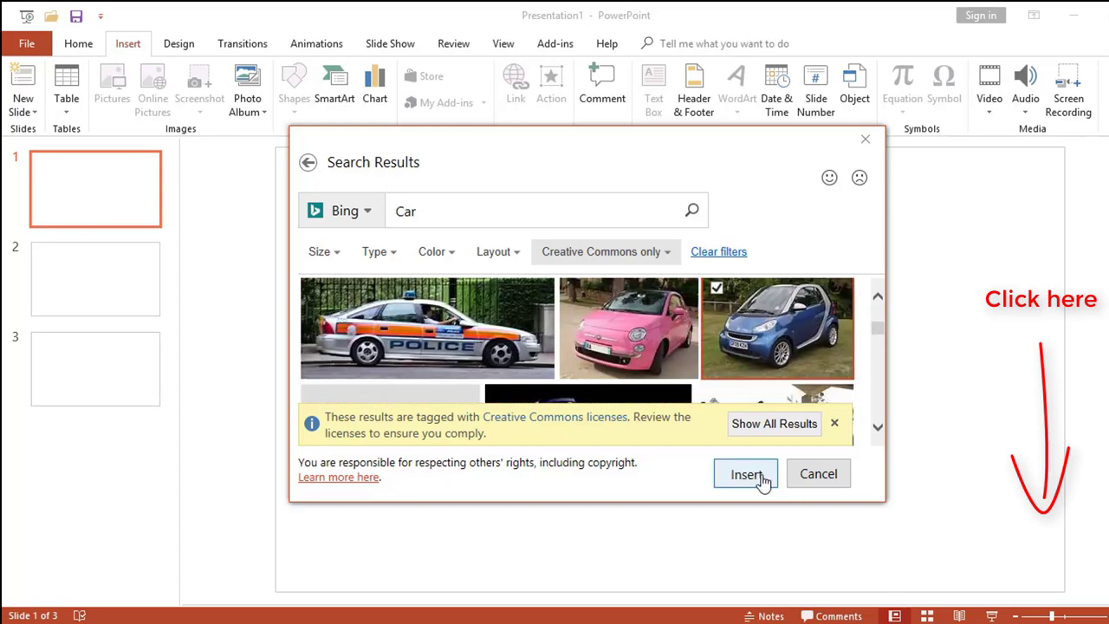
left_click(763, 478)
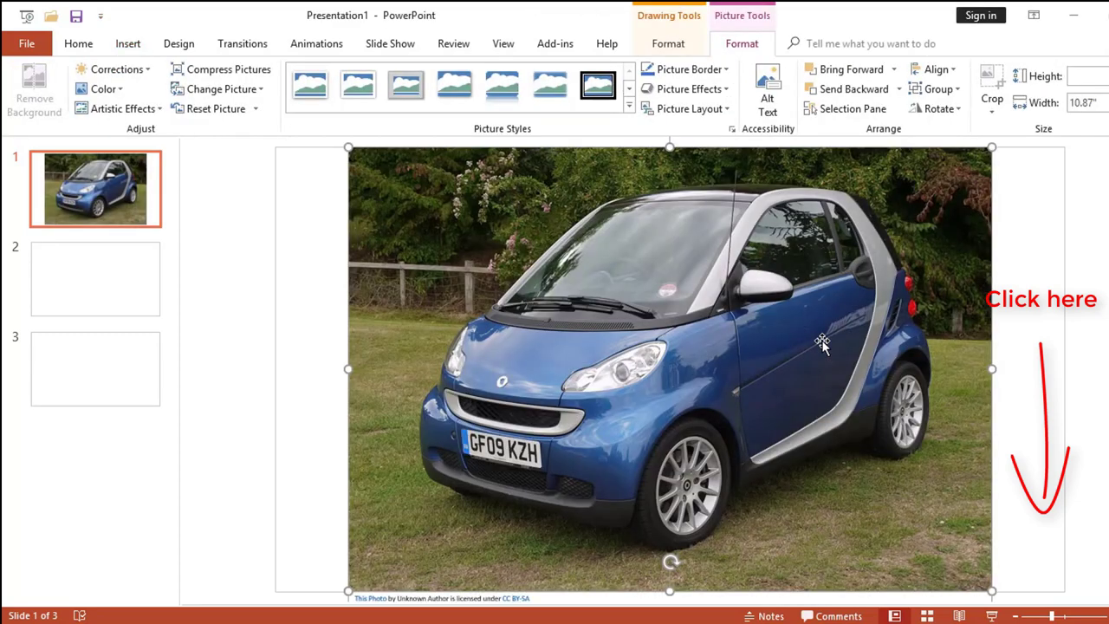
Step: Give the car picture a bevel perspective style and browse its border, effect and layout options
left_click(627, 105)
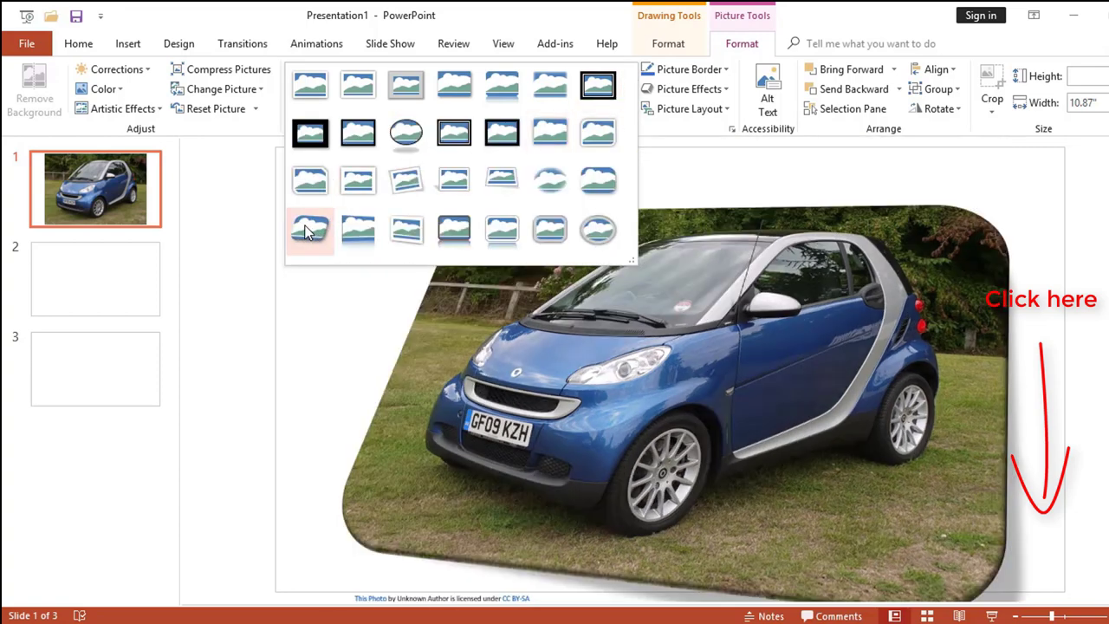
left_click(310, 229)
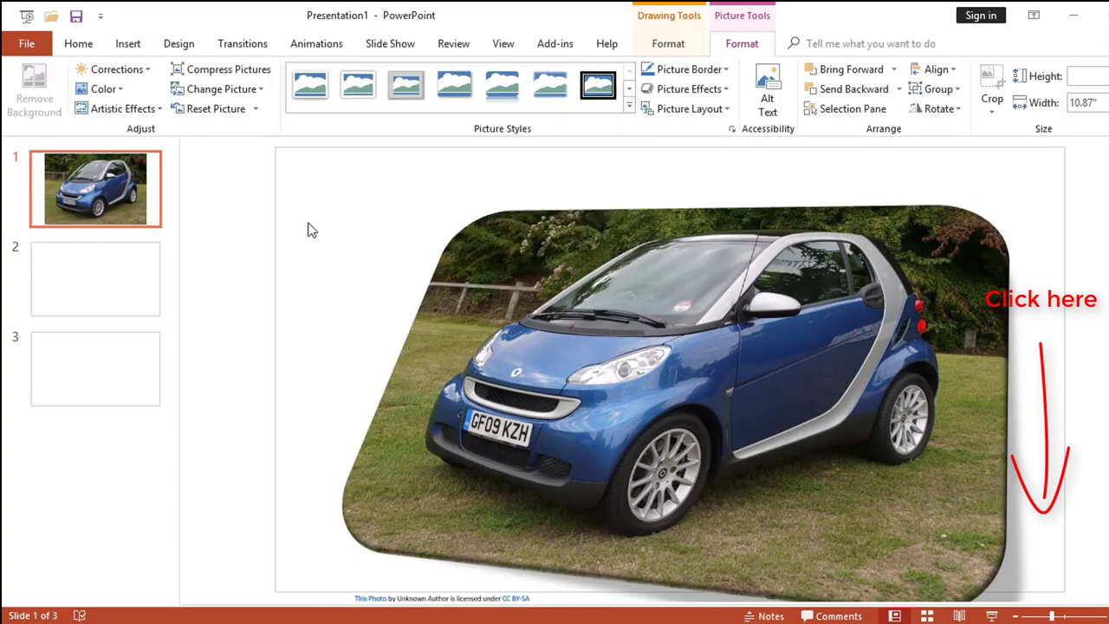
left_click(731, 72)
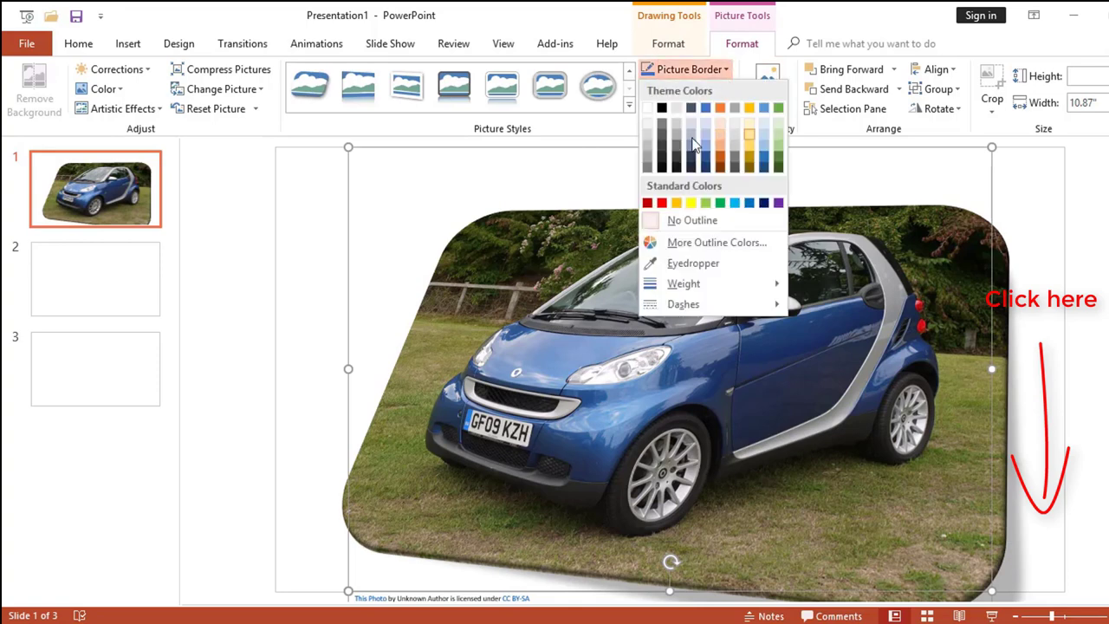
left_click(688, 88)
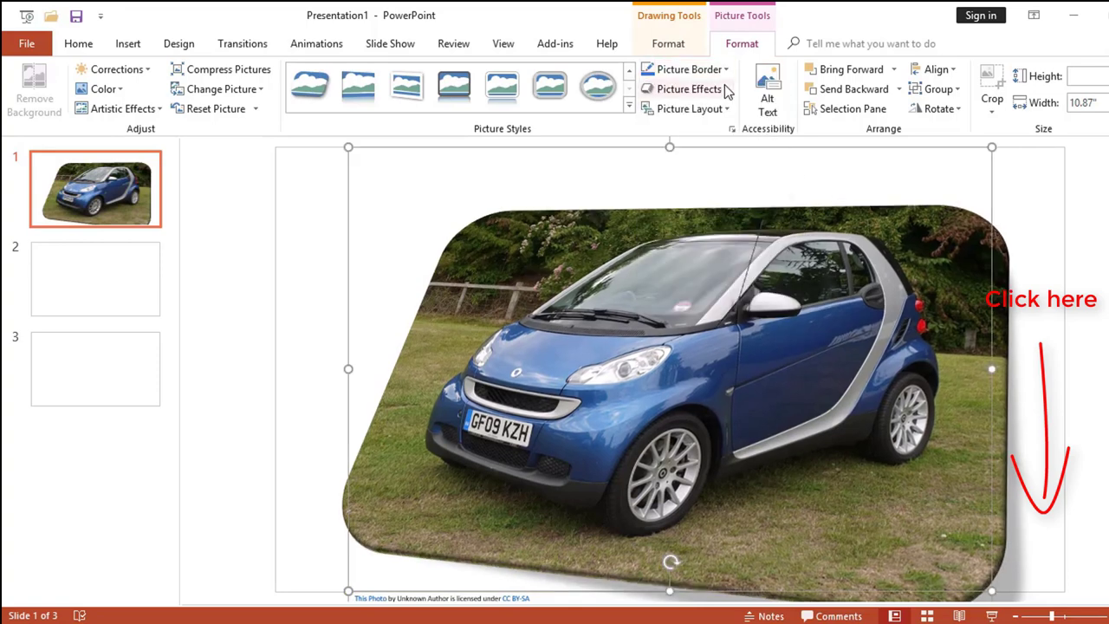
left_click(689, 89)
left_click(761, 167)
left_click(724, 110)
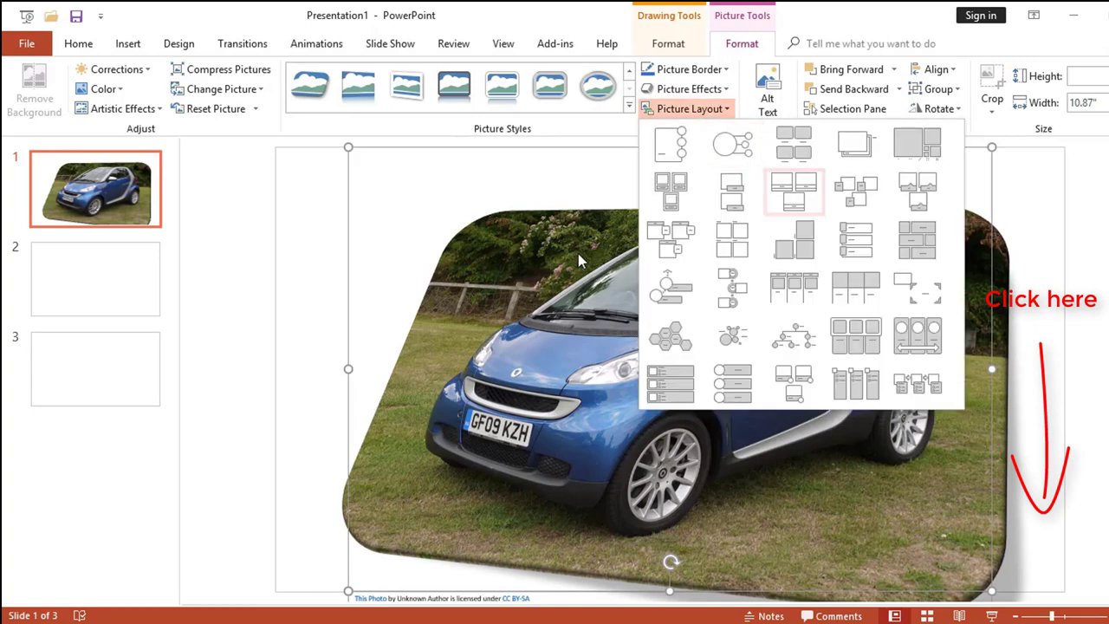
left_click(577, 177)
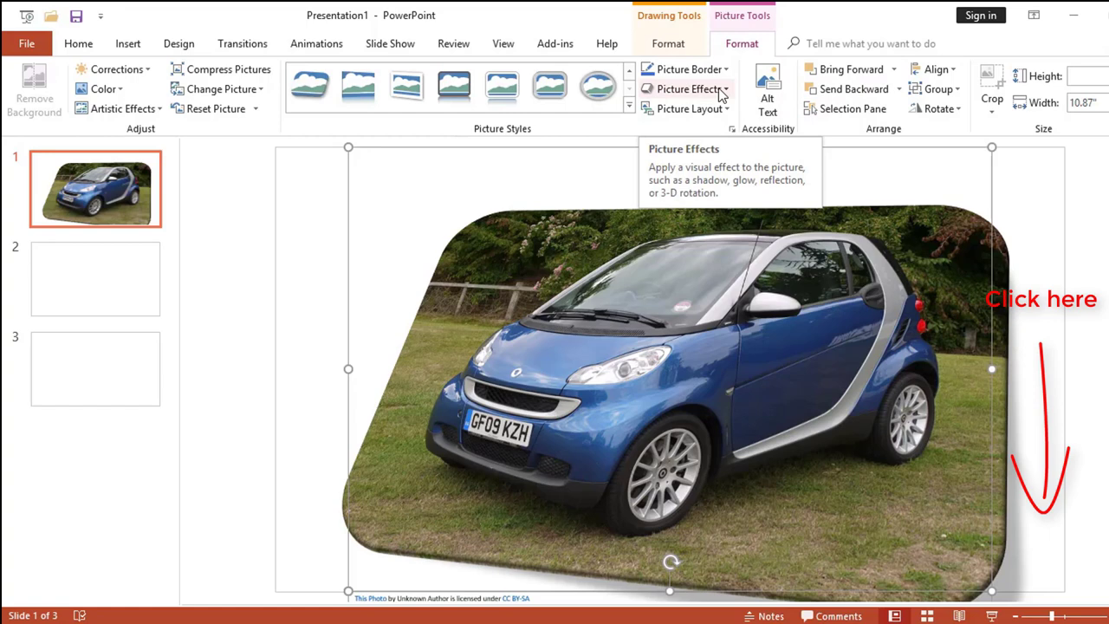
Step: Select the car picture and delete it from the slide
left_click(1032, 244)
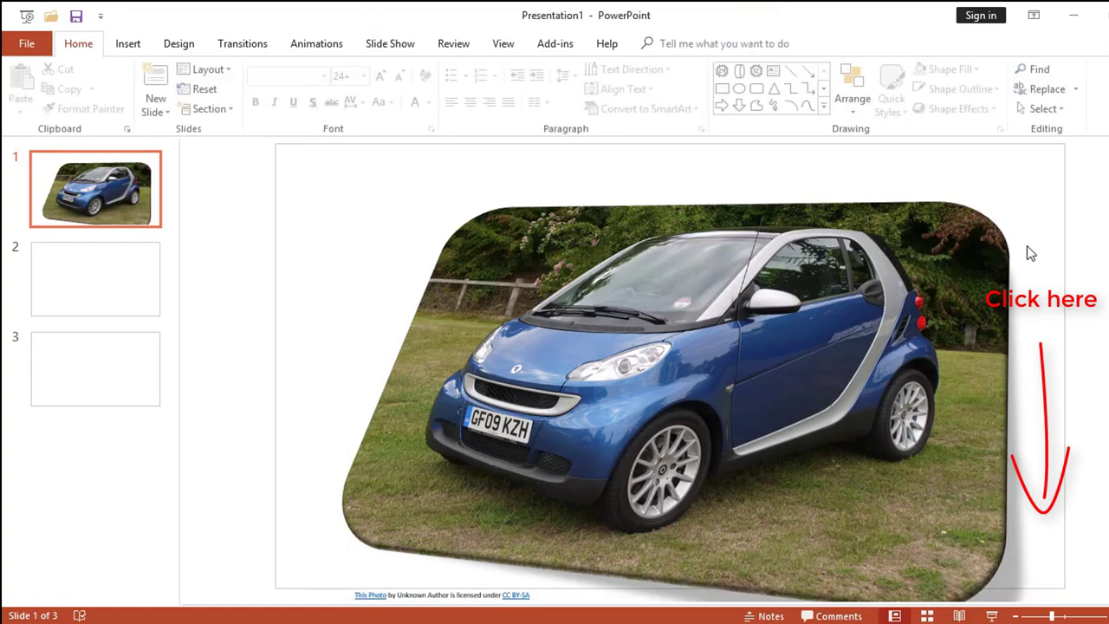
left_click(846, 312)
key("Delete")
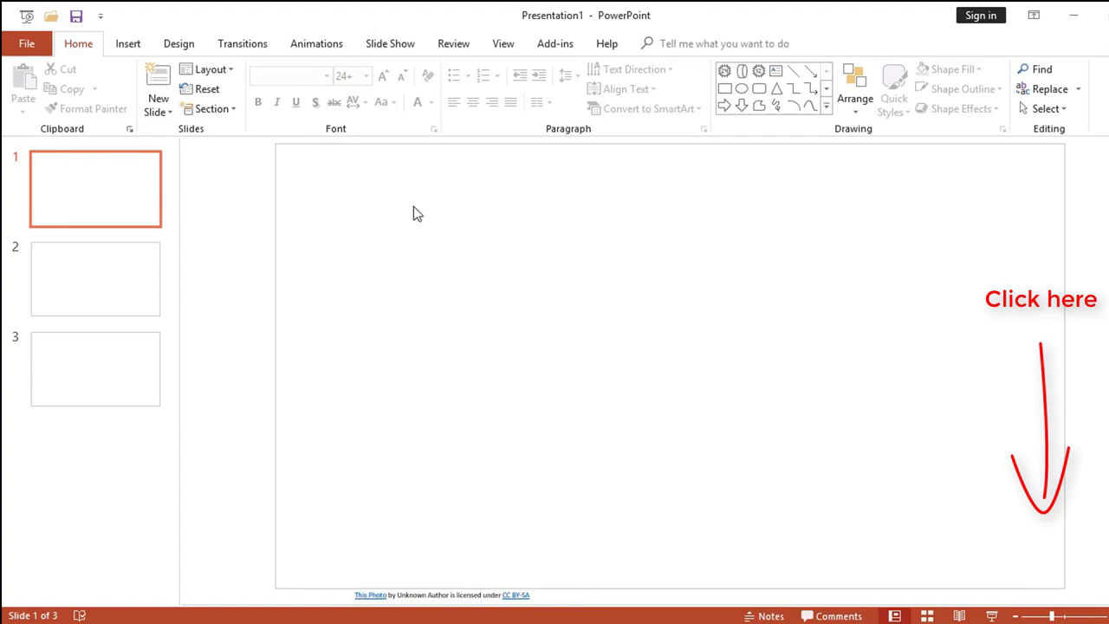
Step: Capture a Screen Clipping region onto slide 1, then delete the black clip
left_click(127, 43)
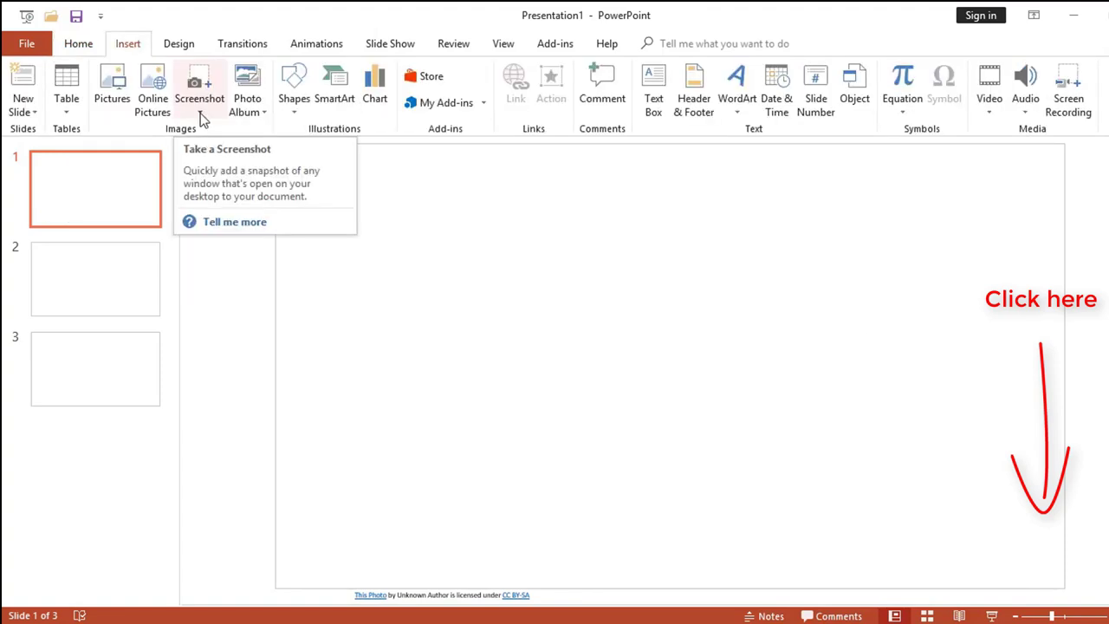
left_click(200, 113)
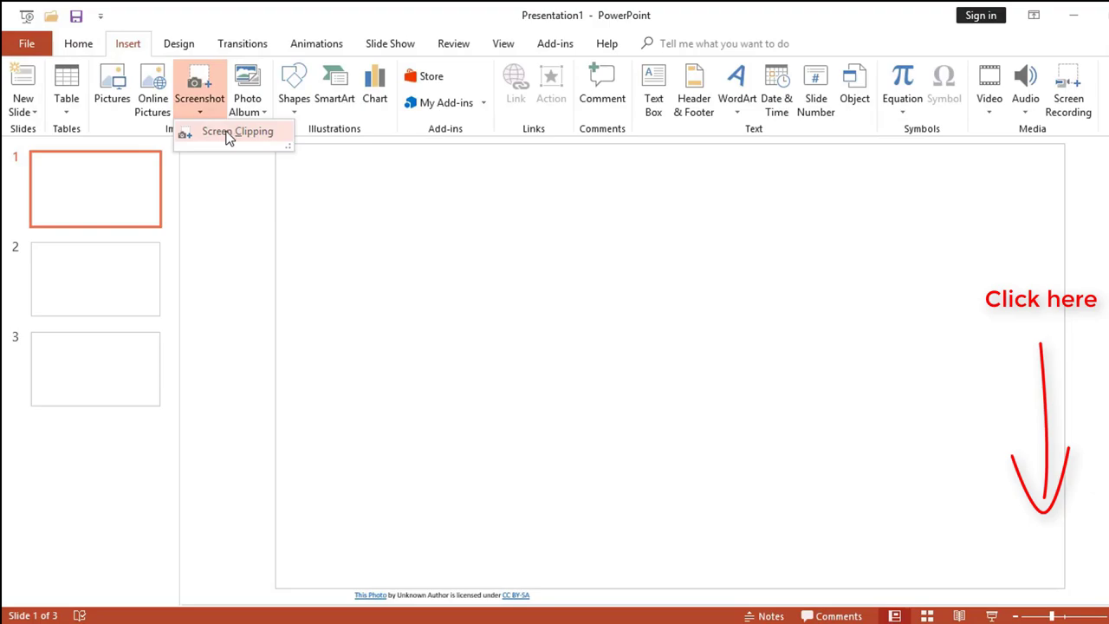
left_click(229, 132)
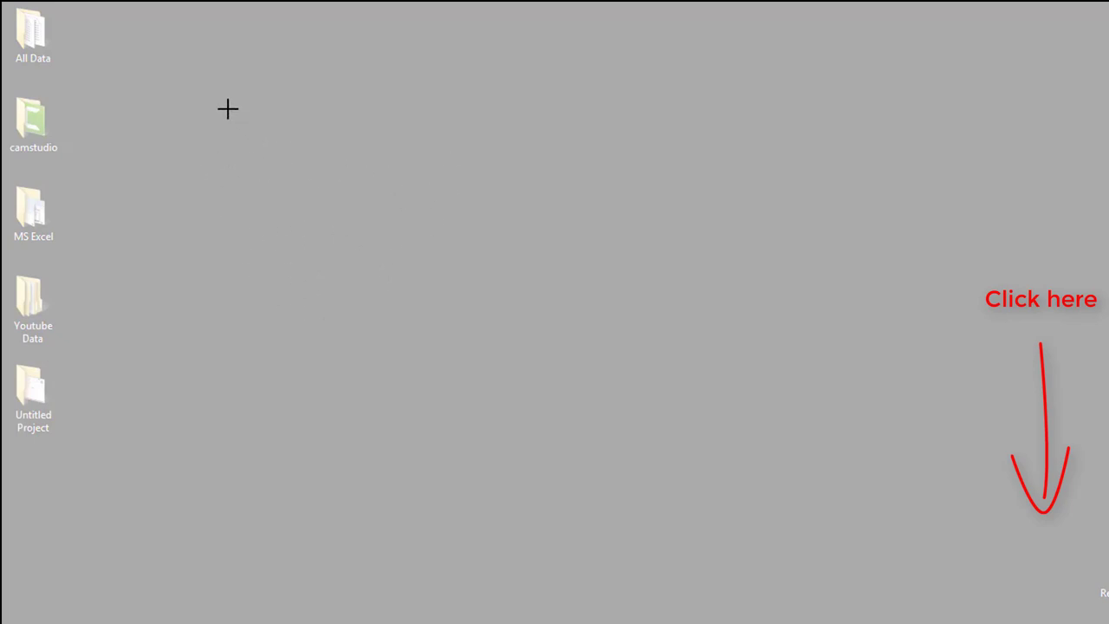
left_click_drag(228, 109, 738, 479)
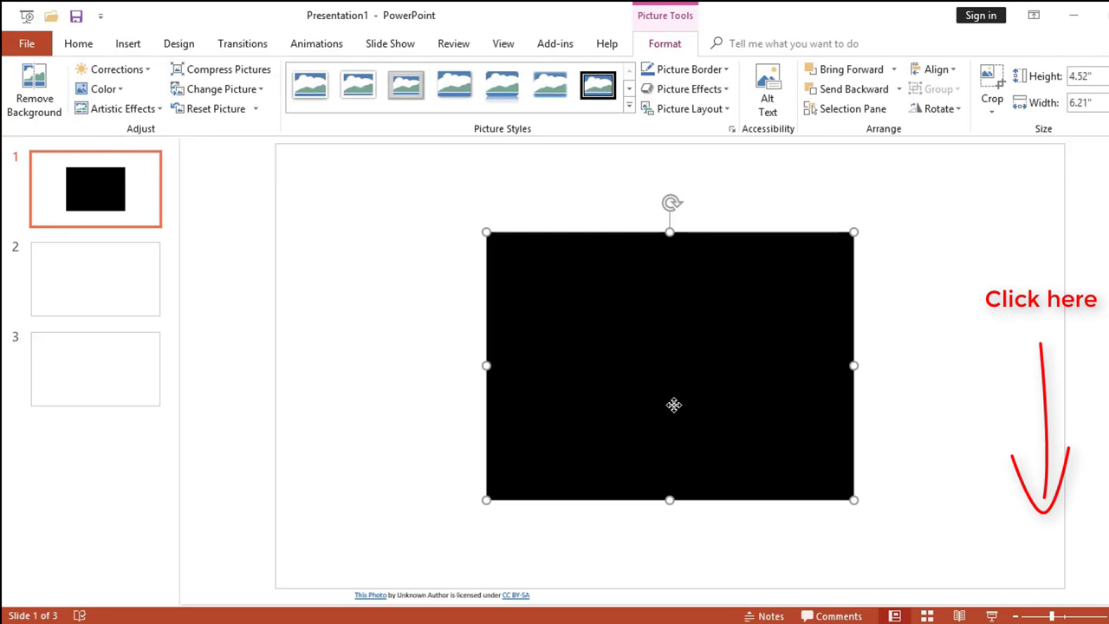
key("Delete")
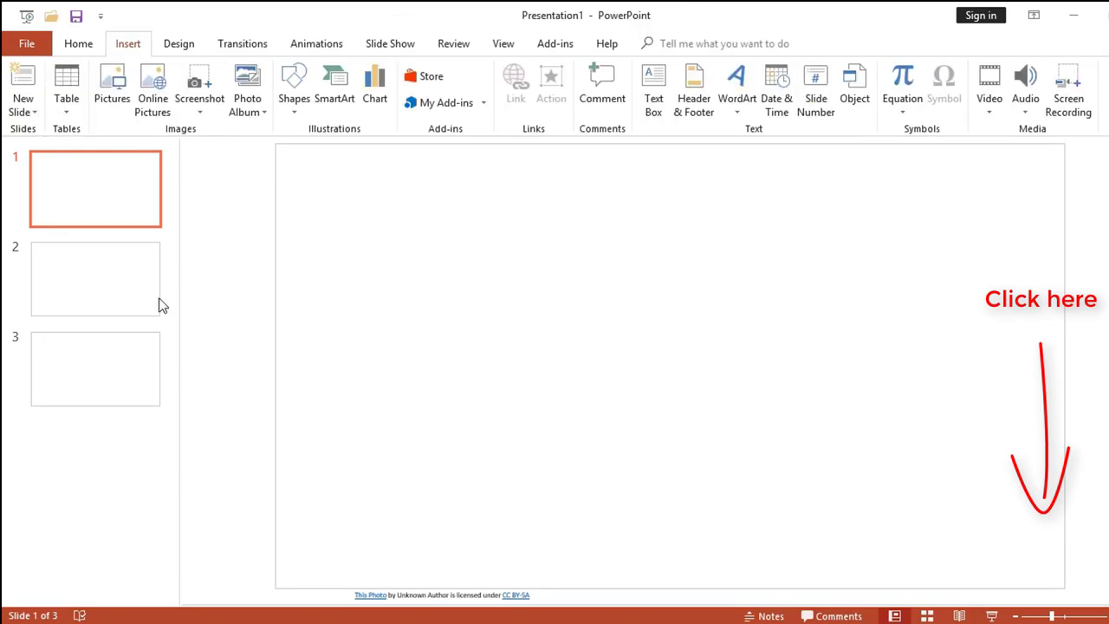
left_click(208, 112)
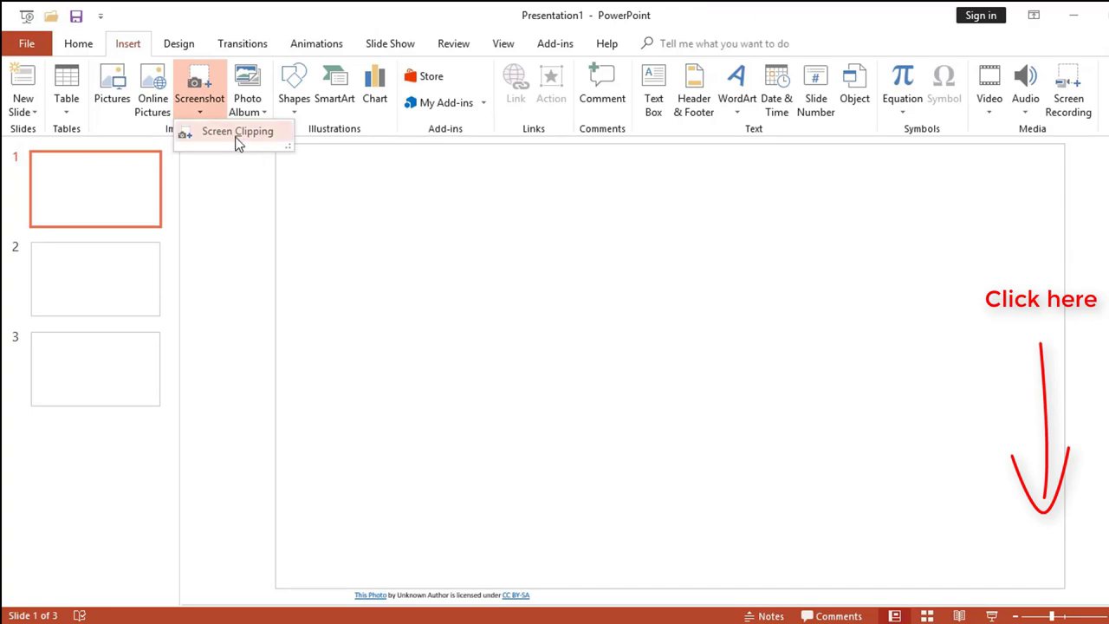
left_click(231, 137)
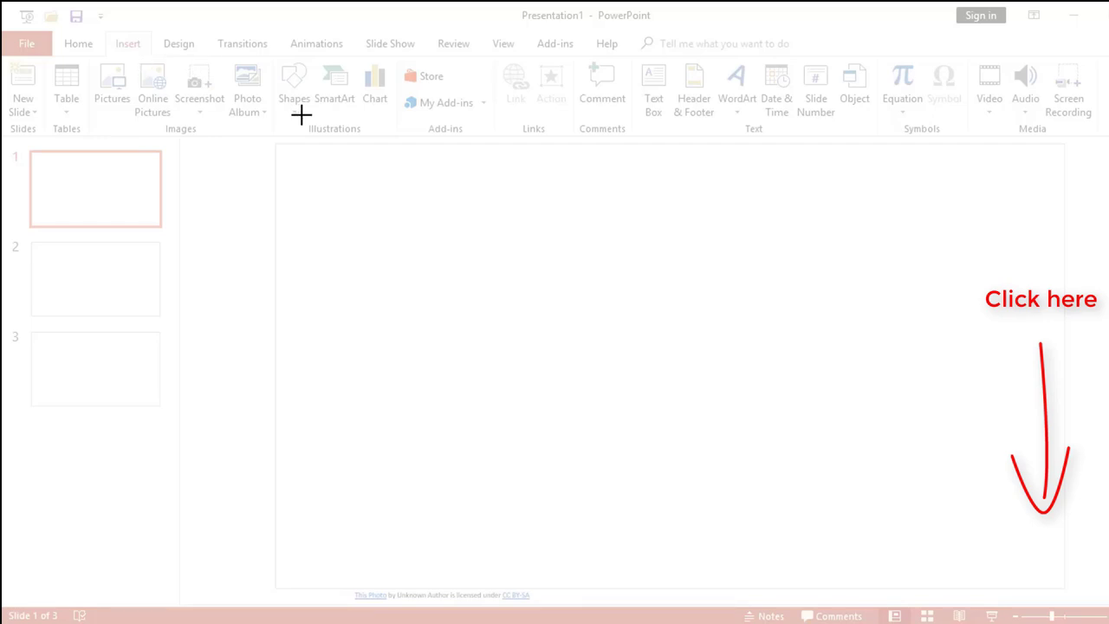
mouse_move(13, 9)
left_mouse_down()
mouse_move(544, 371)
mouse_move(546, 437)
left_mouse_up()
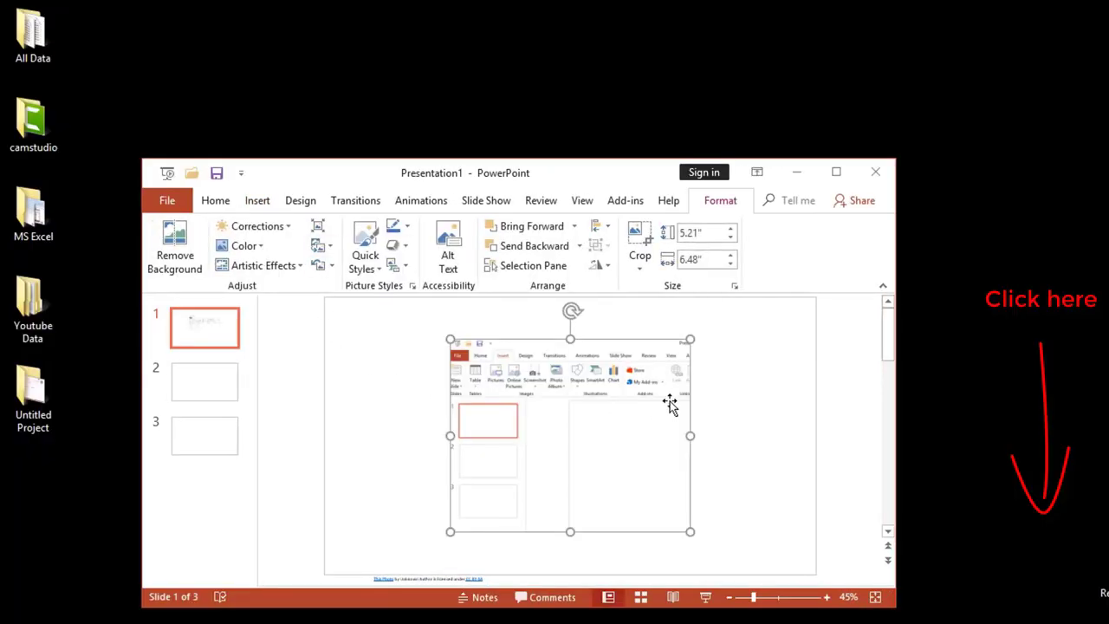
left_click(842, 173)
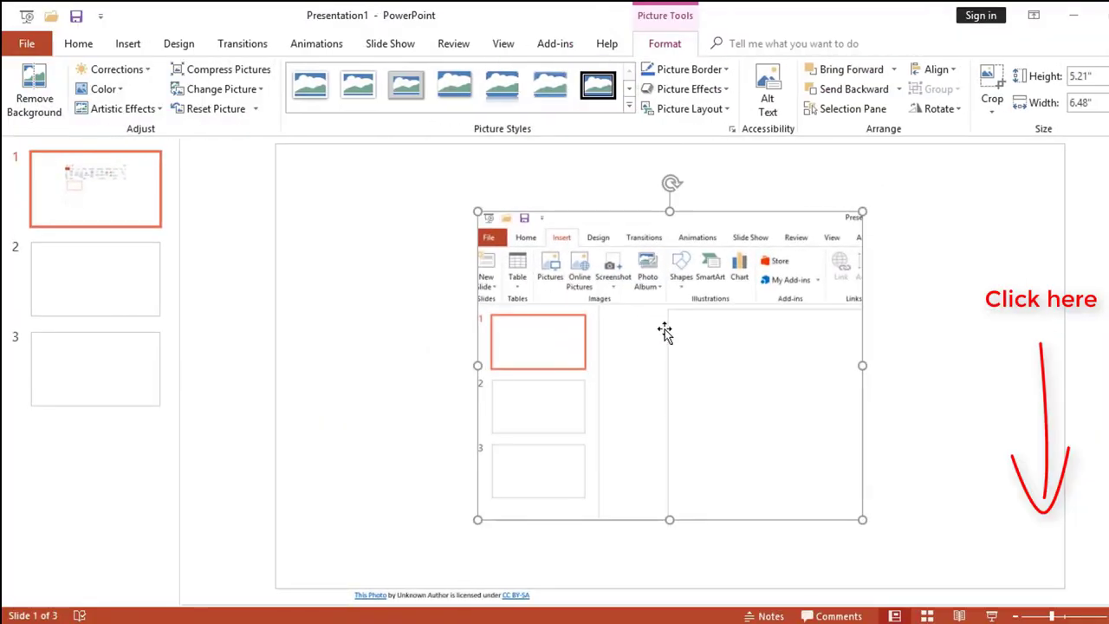
left_click(448, 297)
left_click(488, 280)
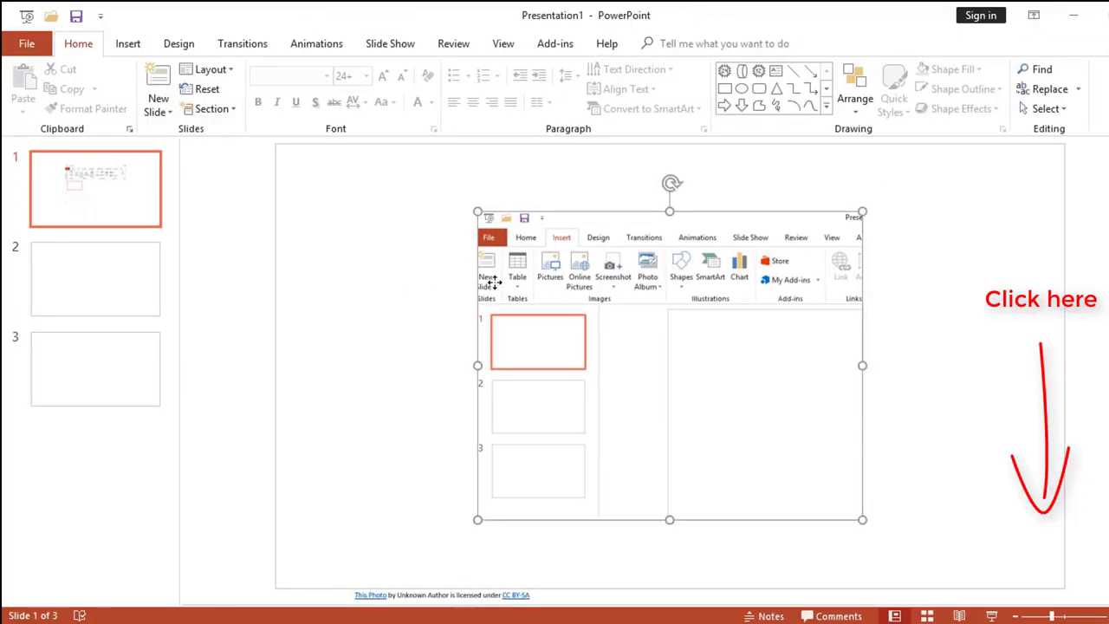
key("Delete")
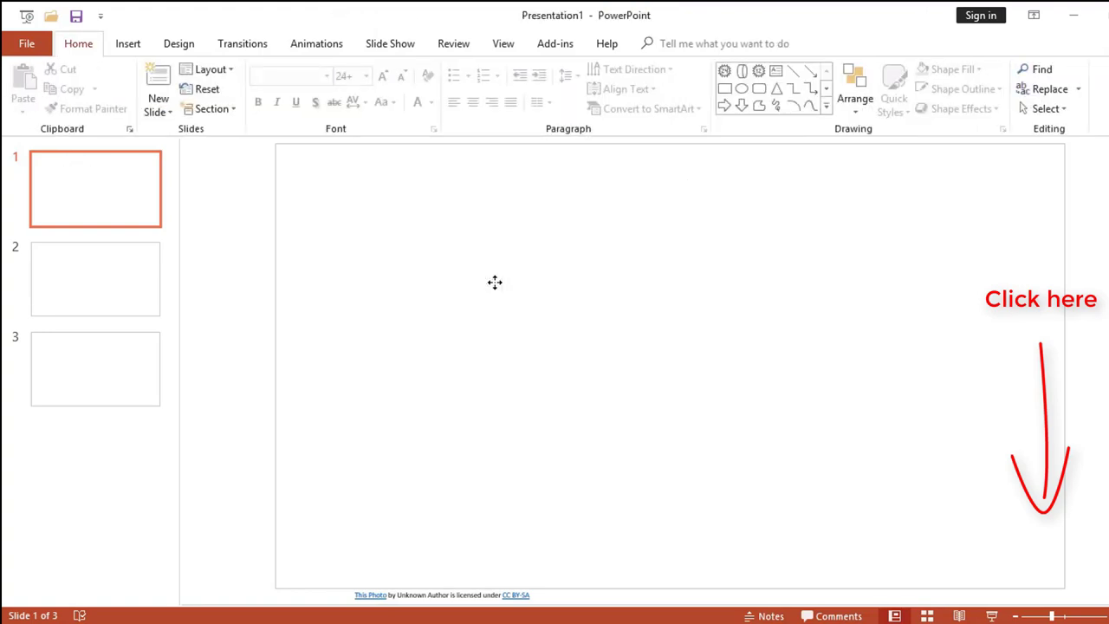
left_click(128, 45)
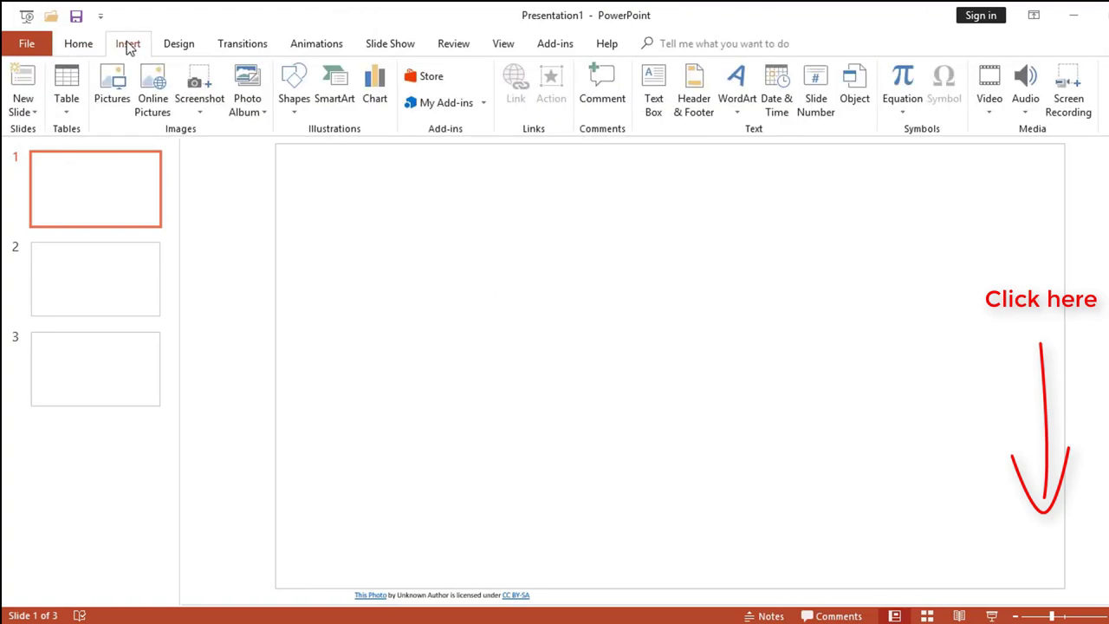
Step: Launch Excel 2016 from the Start screen search and open a blank workbook
left_click(1075, 12)
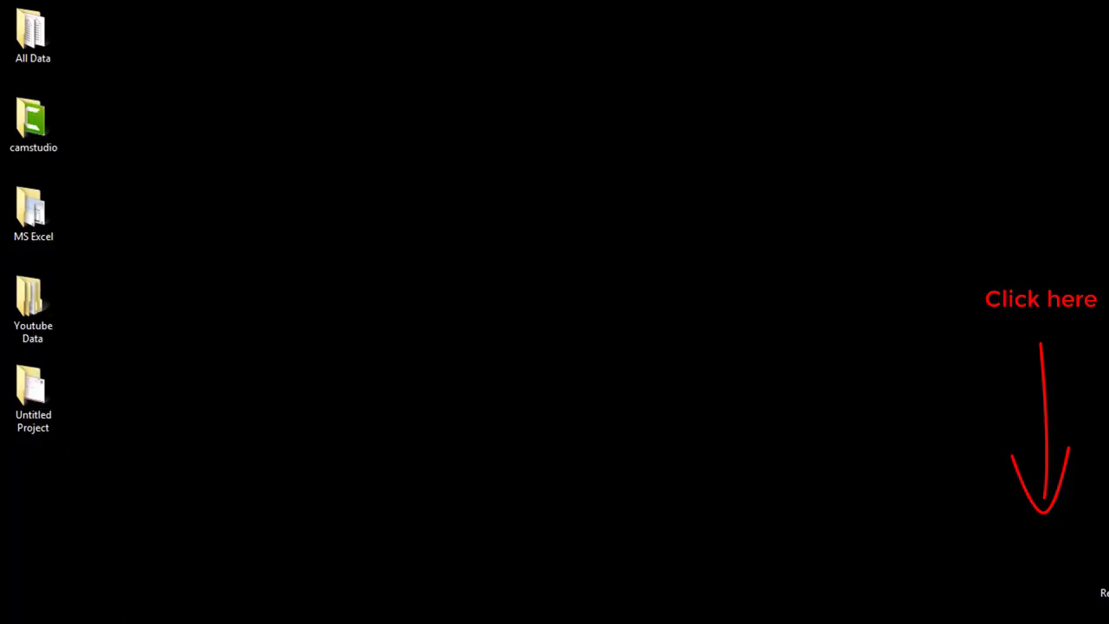
key("super")
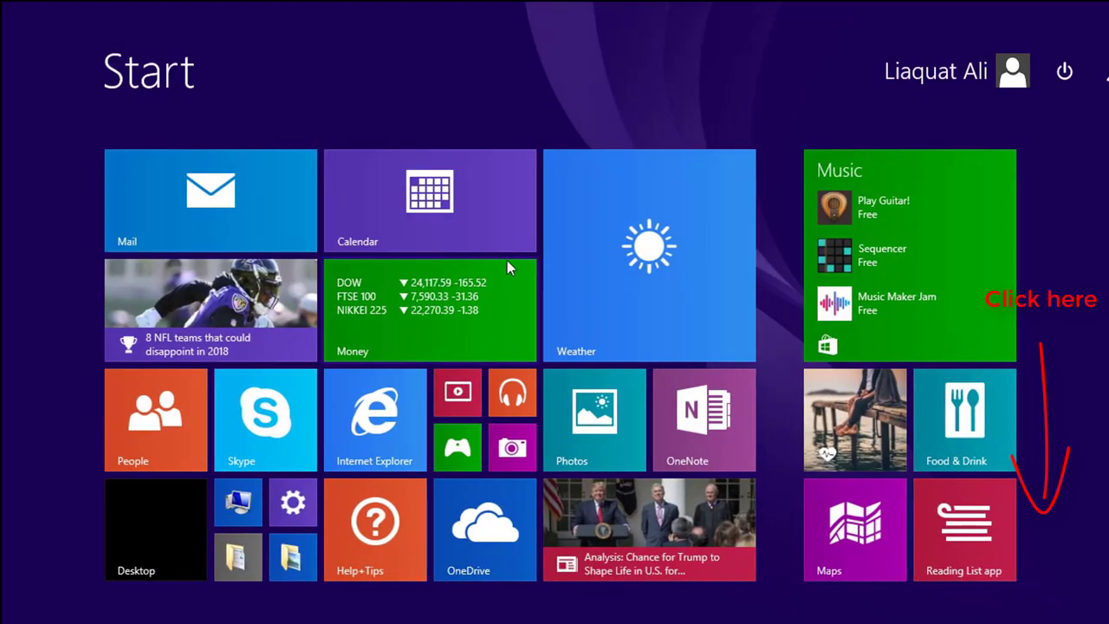
type("e")
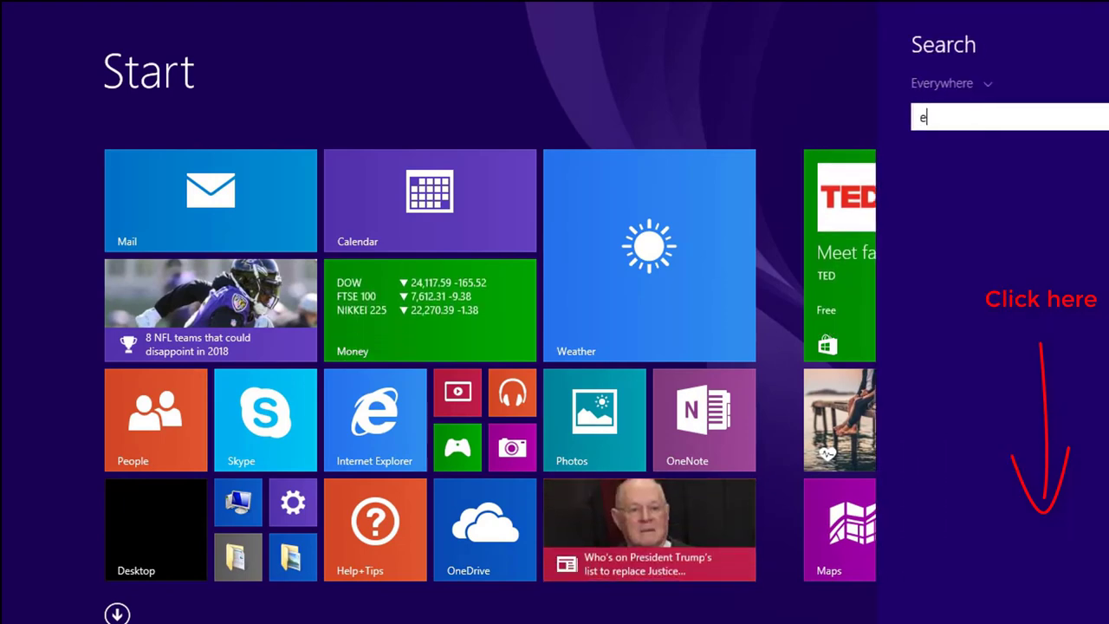
type("xcel 2016")
left_click(1005, 175)
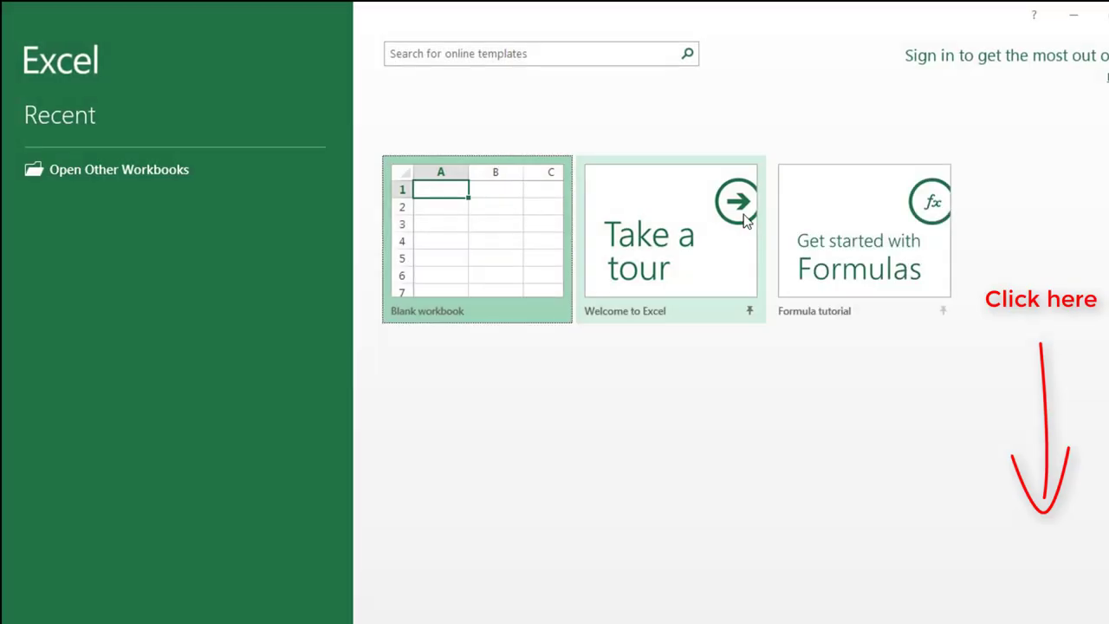
left_click(502, 229)
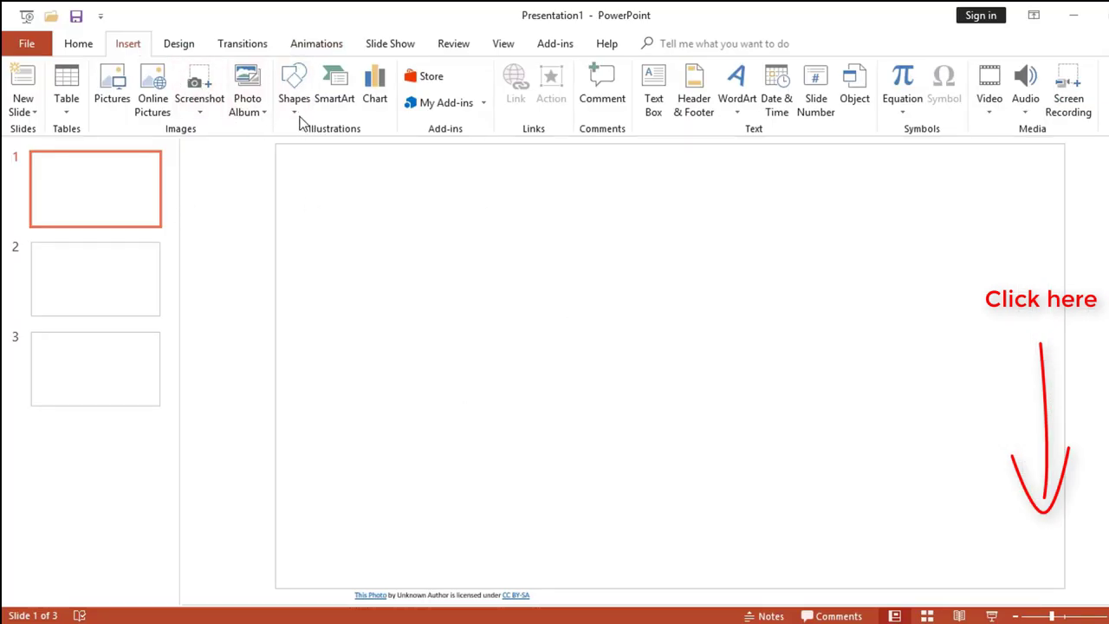
Step: Insert a screenshot of the Excel Book1 window on slide 1, then delete it
left_click(208, 117)
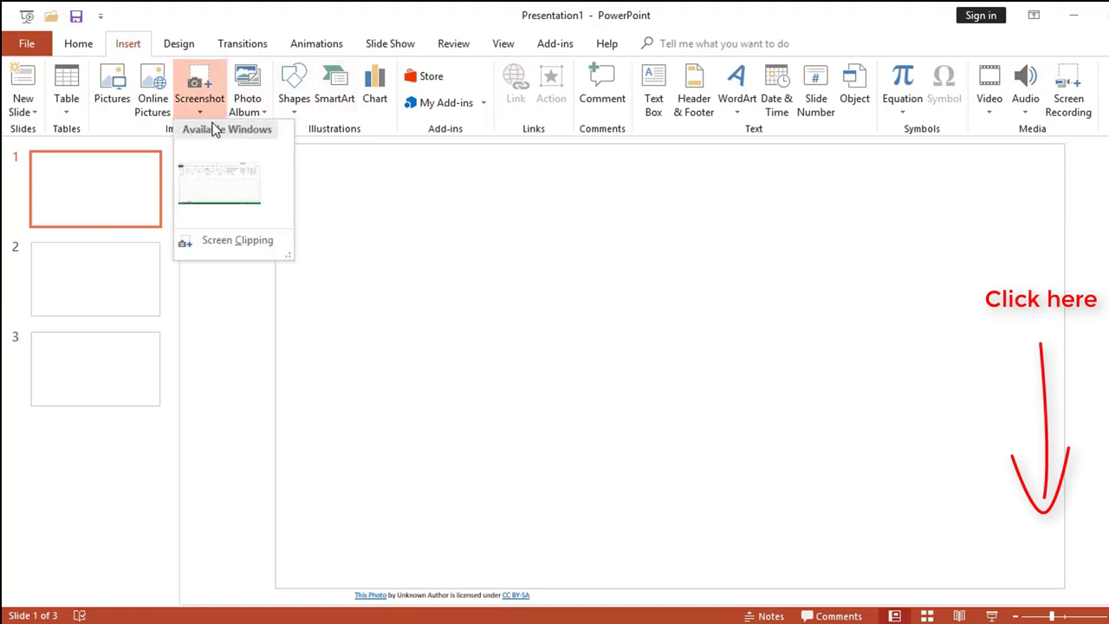
left_click(225, 194)
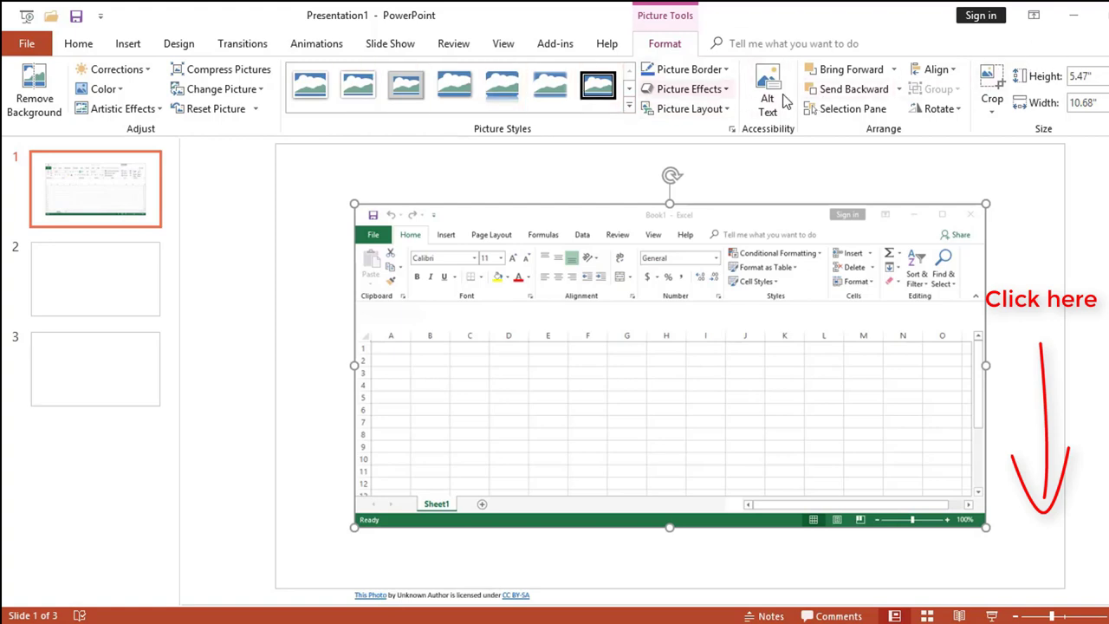
left_click(1050, 271)
left_click(891, 279)
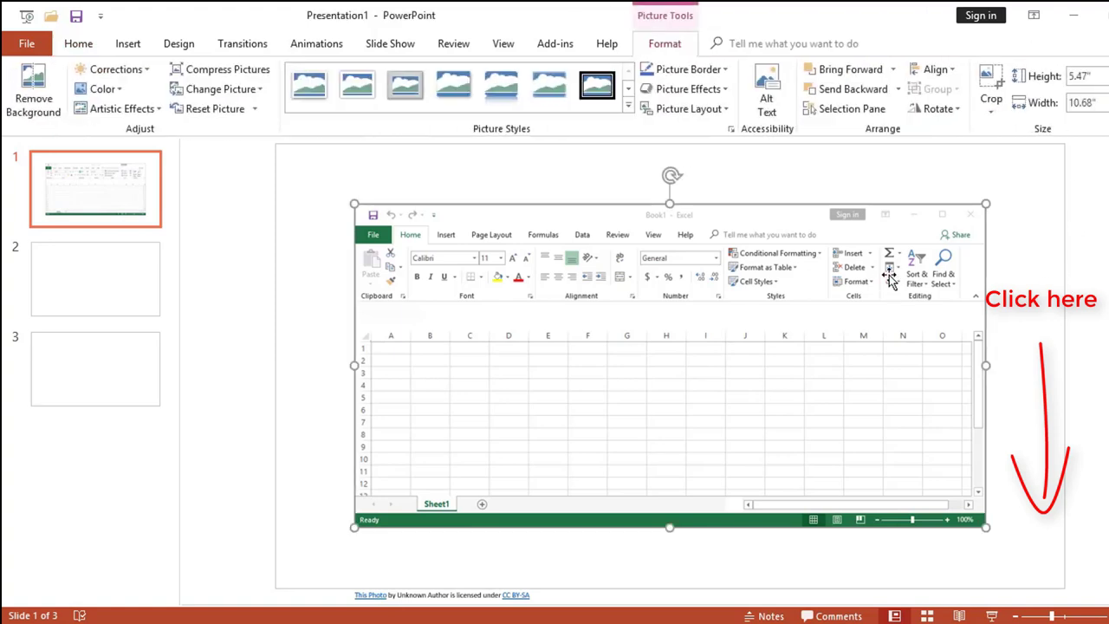
key("Delete")
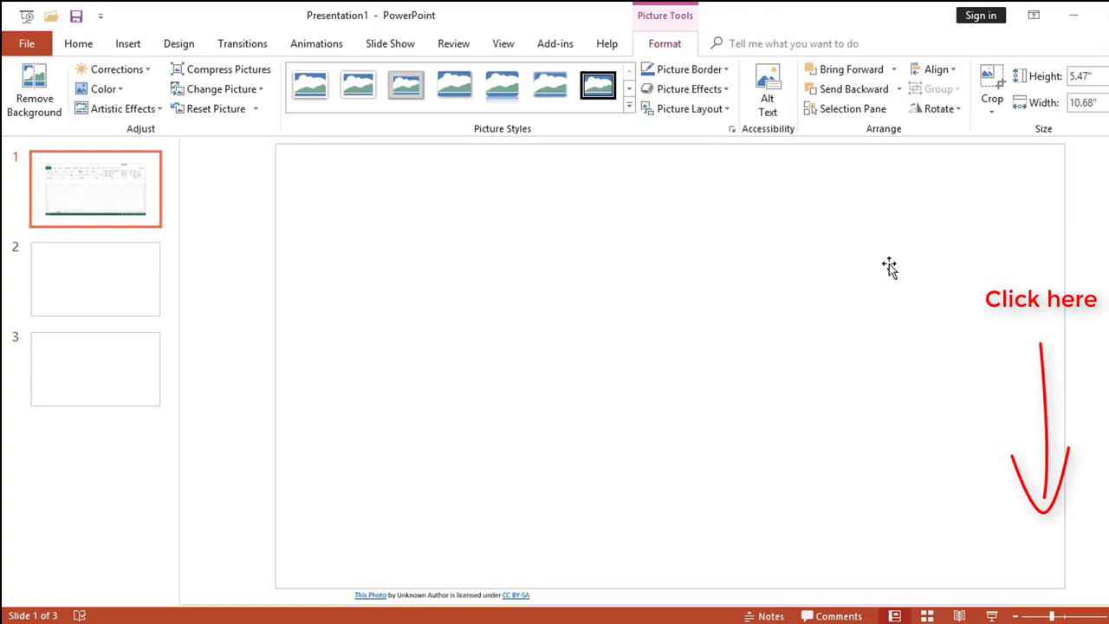
Step: Draw a large 16-point star in the slide centre and fill it dark blue
left_click(129, 43)
left_click(295, 108)
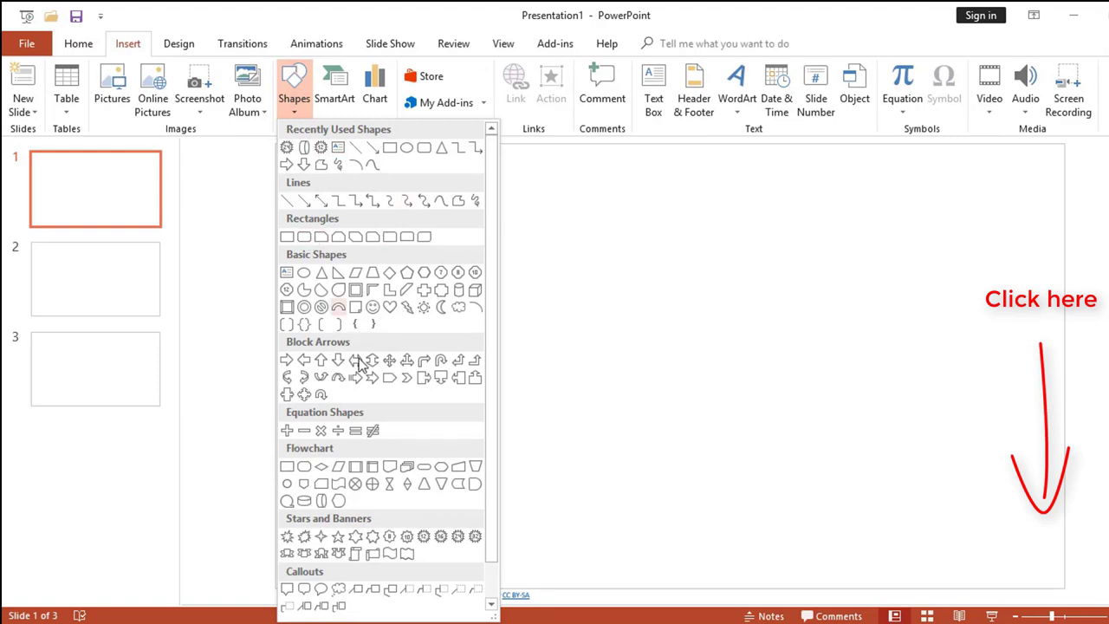
left_click(441, 533)
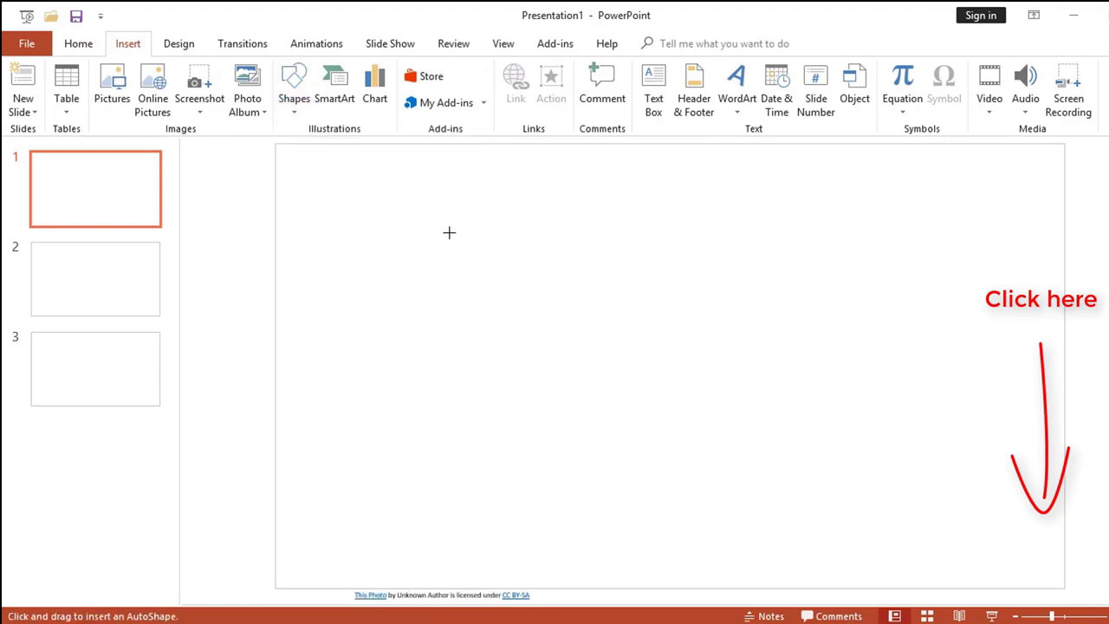
left_click_drag(449, 233, 741, 516)
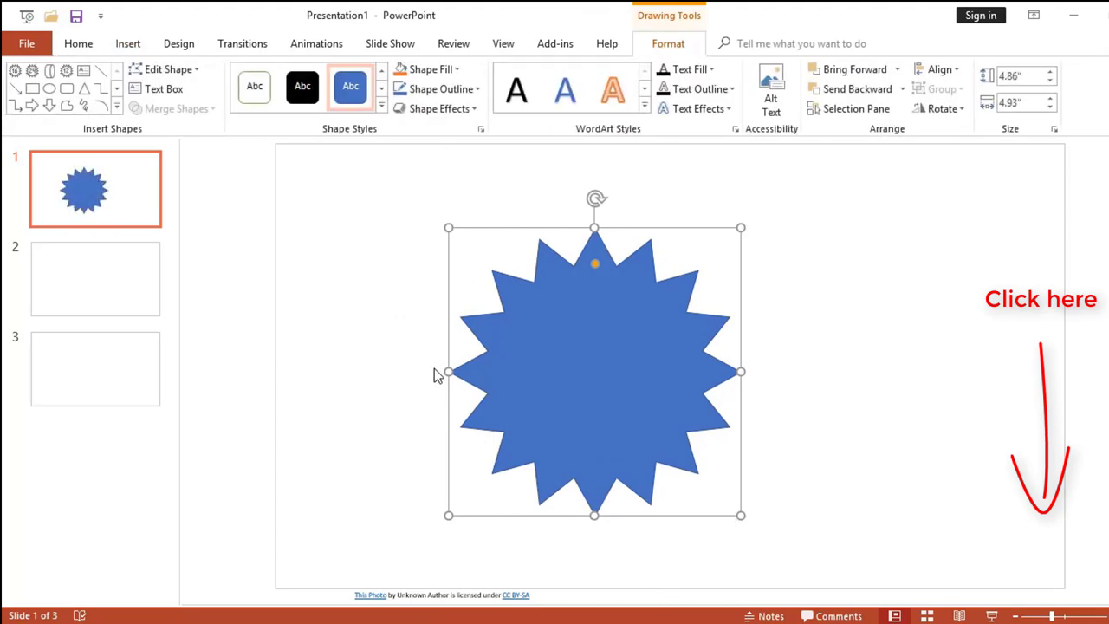
left_click(447, 69)
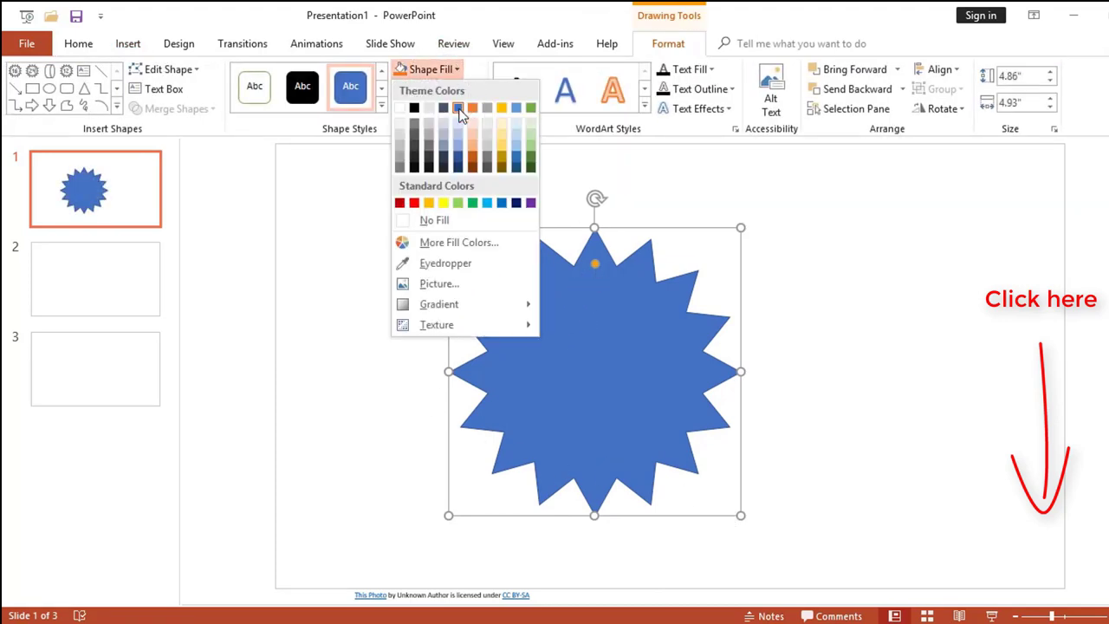
left_click(458, 162)
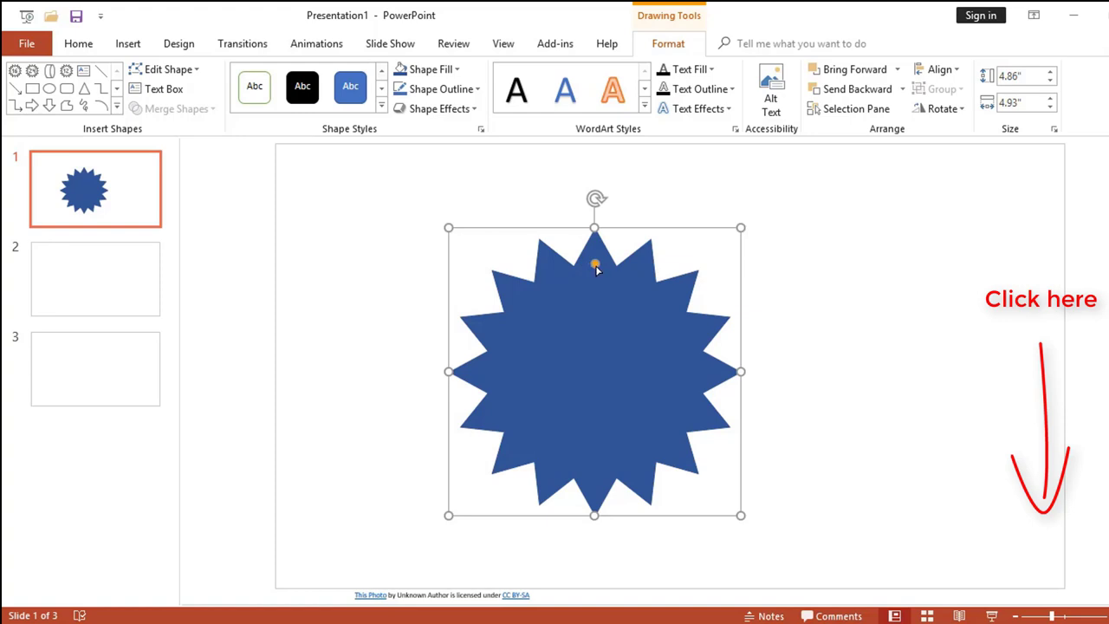
Step: Drag the star's points into thinner spikes, then use Edit Points to pull the top point right
left_click_drag(596, 266, 604, 360)
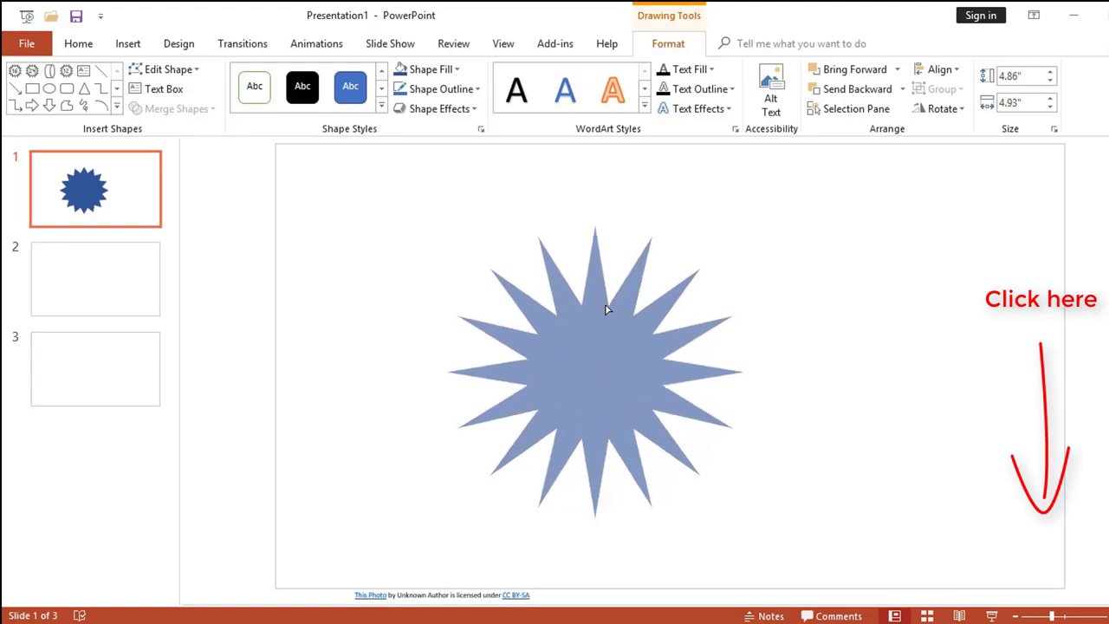
mouse_move(604, 360)
left_mouse_down()
mouse_move(616, 248)
mouse_move(611, 368)
mouse_move(614, 302)
mouse_move(614, 348)
mouse_move(607, 324)
left_mouse_up()
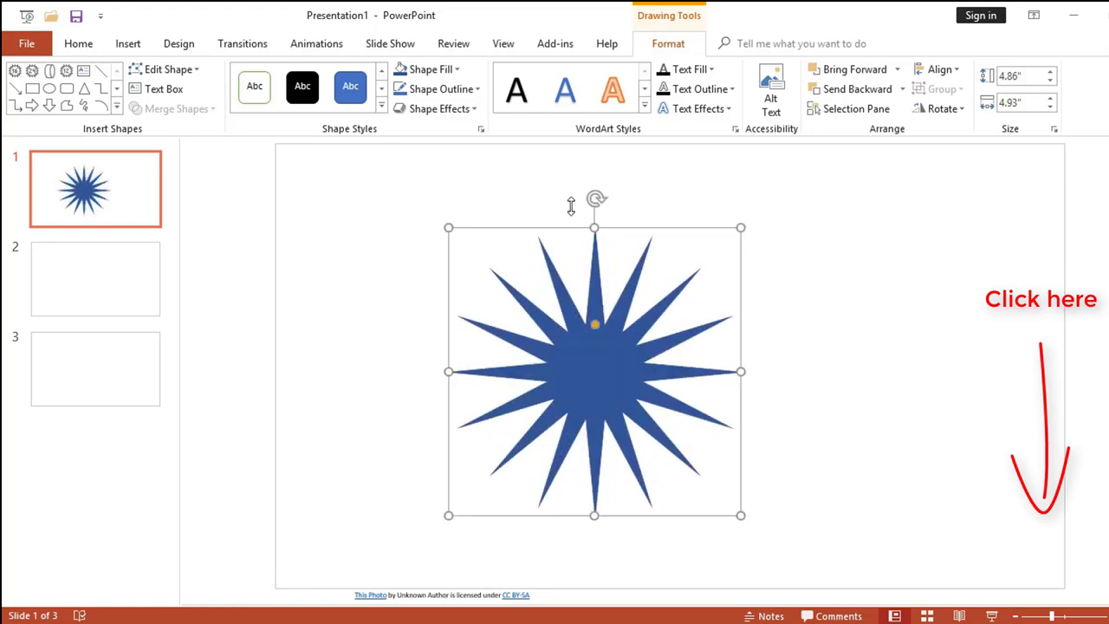
left_click(198, 69)
mouse_move(188, 91)
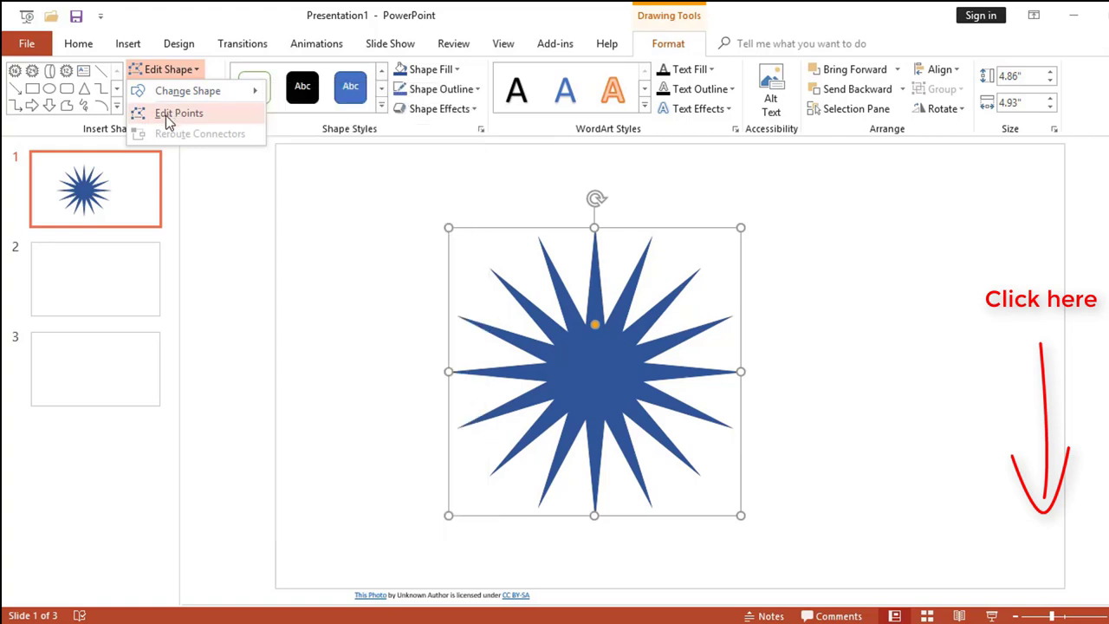
left_click(198, 120)
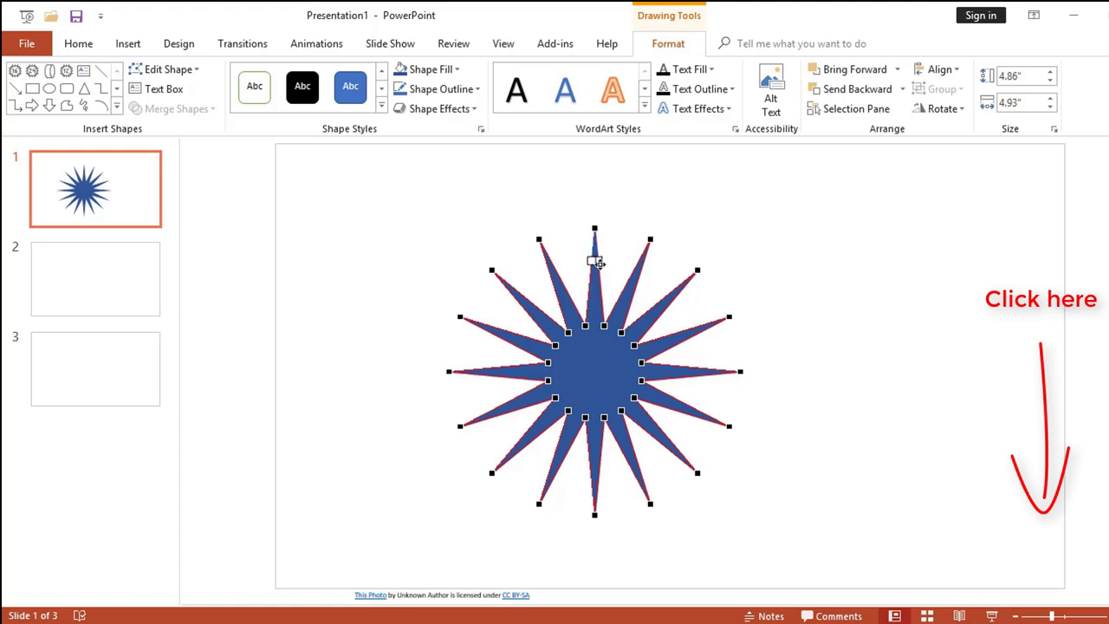
mouse_move(600, 261)
left_mouse_down()
mouse_move(613, 260)
mouse_move(594, 263)
mouse_move(613, 228)
mouse_move(673, 251)
left_mouse_up()
Step: Draw a test text box, type sample text into it, then delete the box
left_click(734, 350)
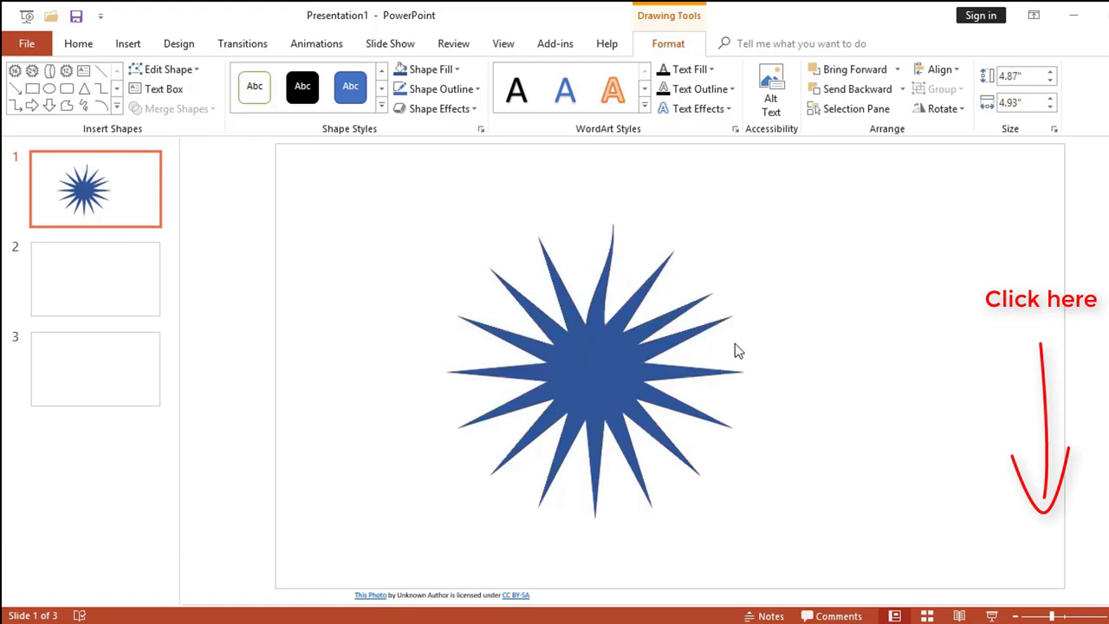
left_click(621, 379)
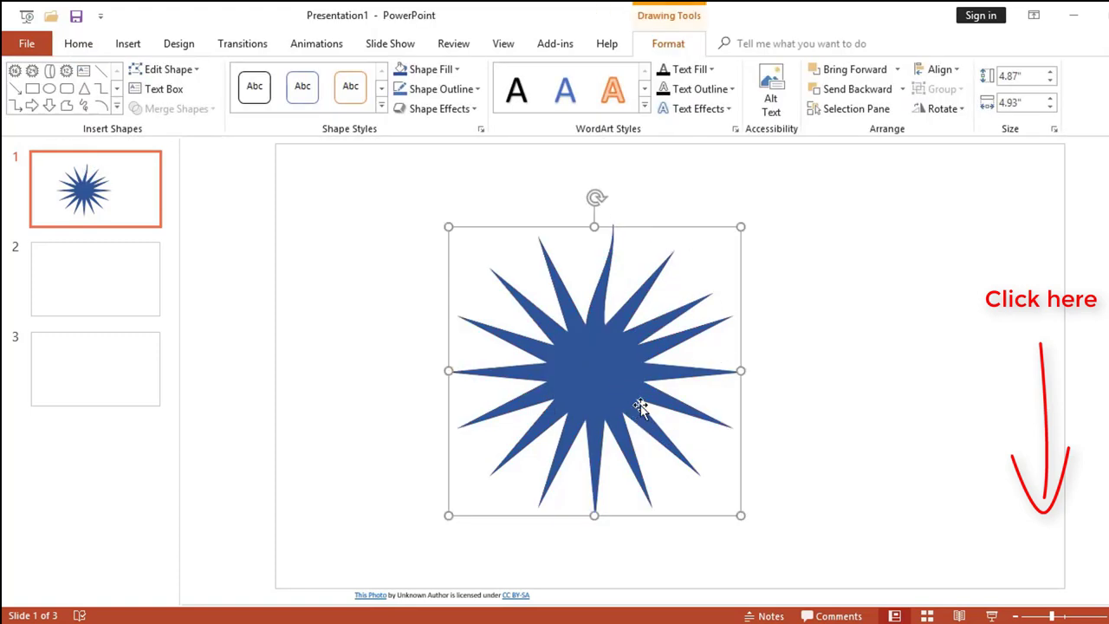
left_click(160, 90)
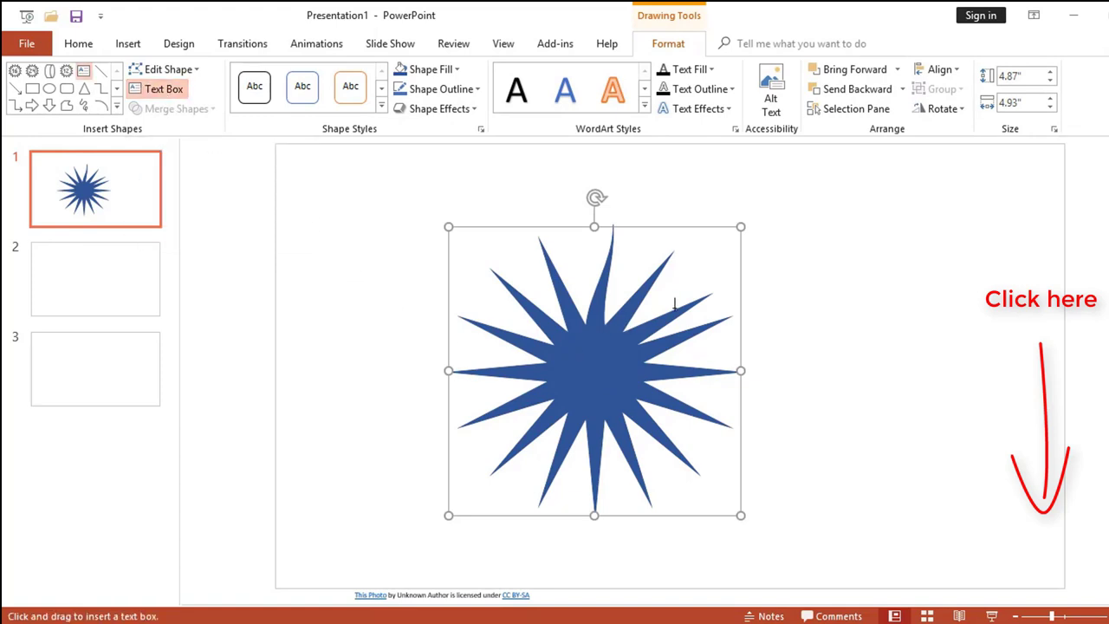
left_click_drag(348, 175, 779, 375)
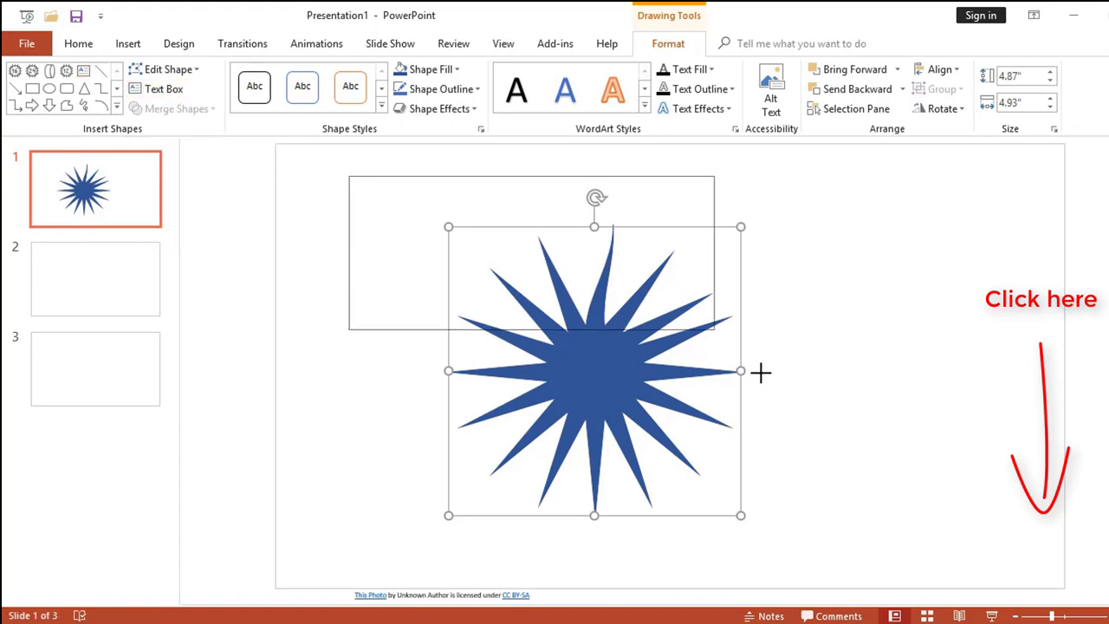
type("fjskdhj")
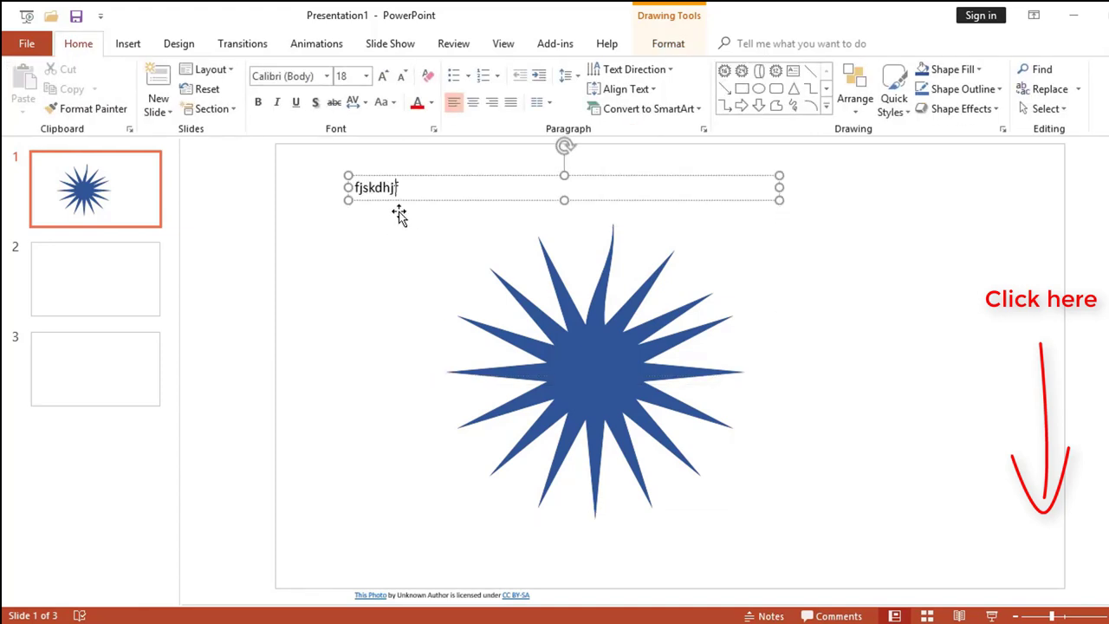
type("f;ldshflkdsj")
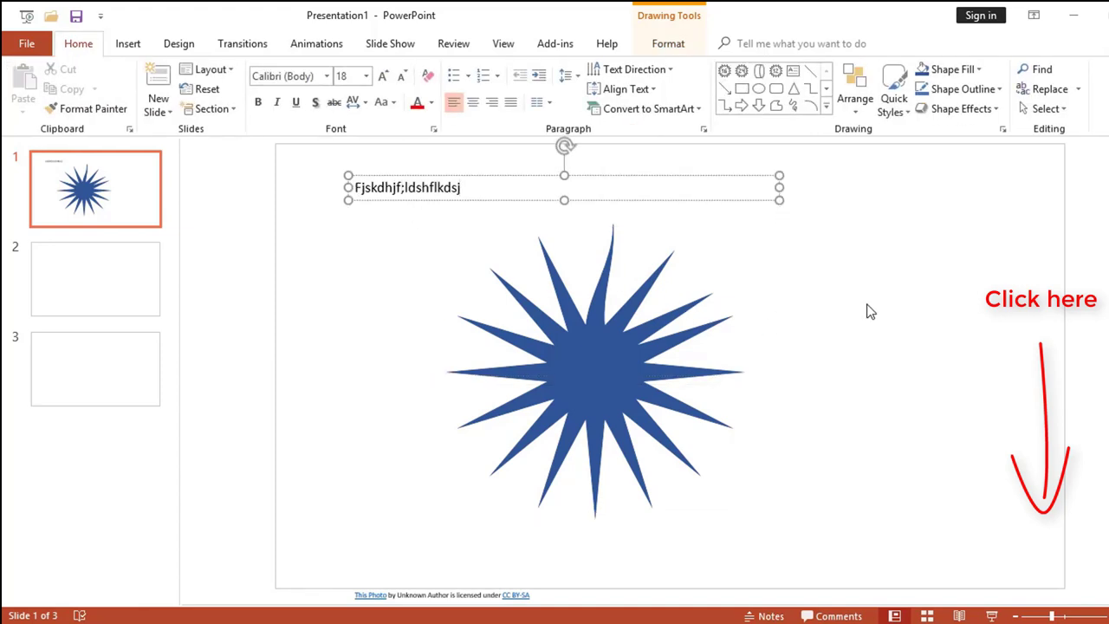
left_click(869, 310)
left_click(376, 187)
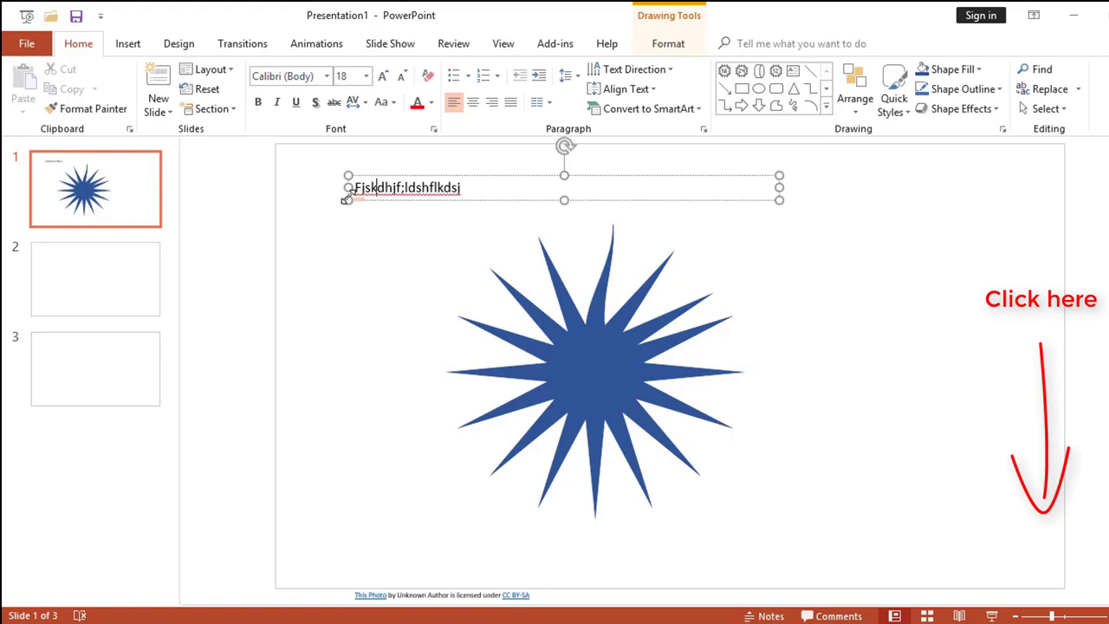
left_click(347, 200)
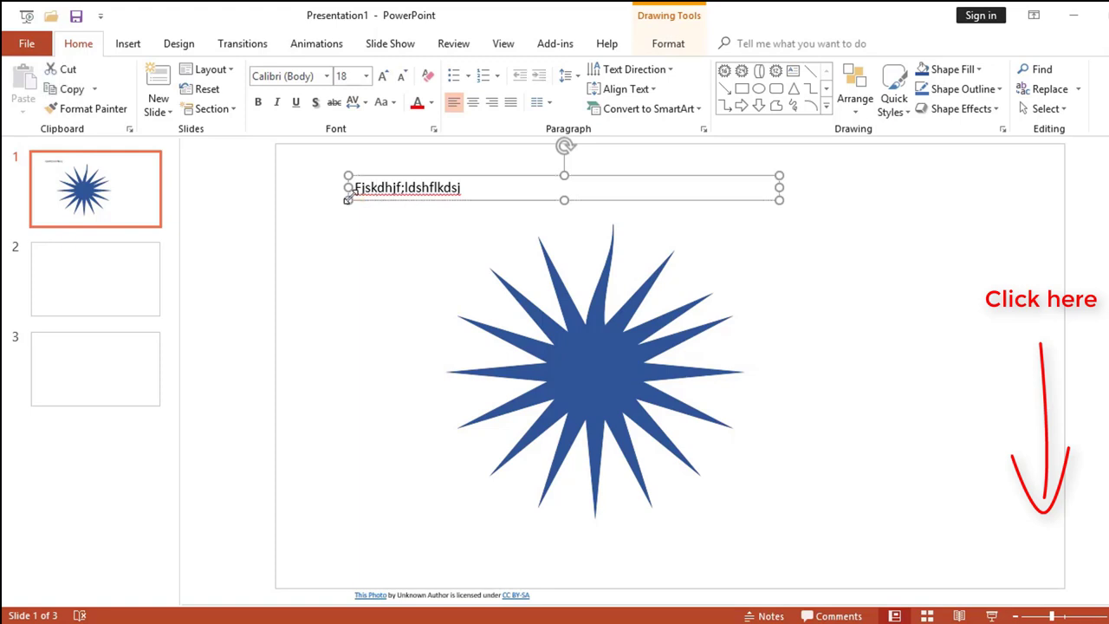
key("Delete")
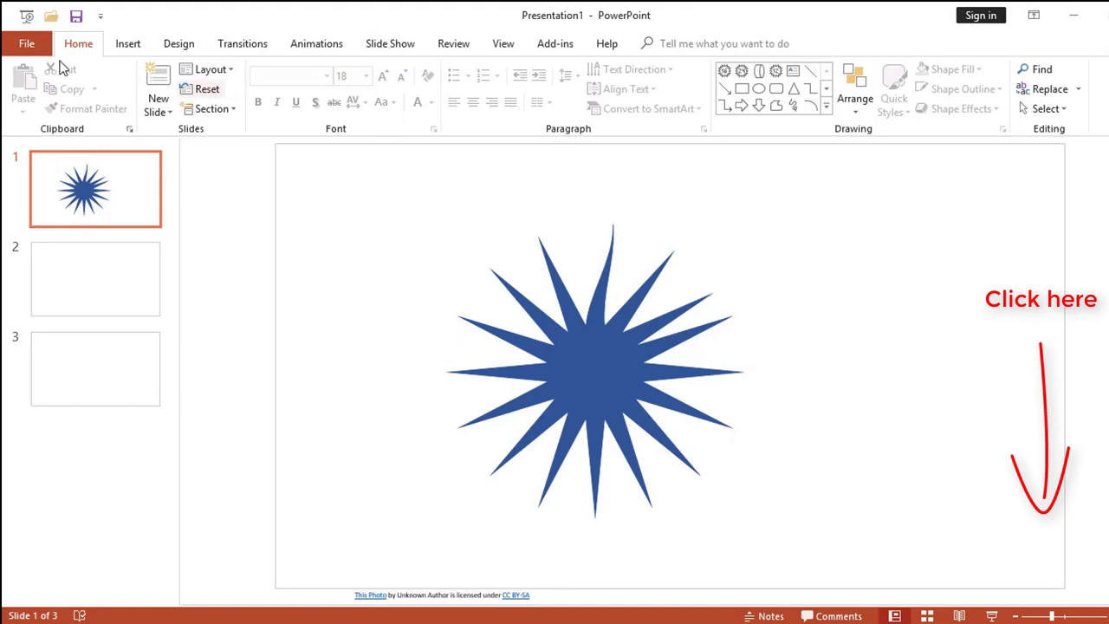
Step: Select the blue star and delete it from slide 1
left_click(128, 45)
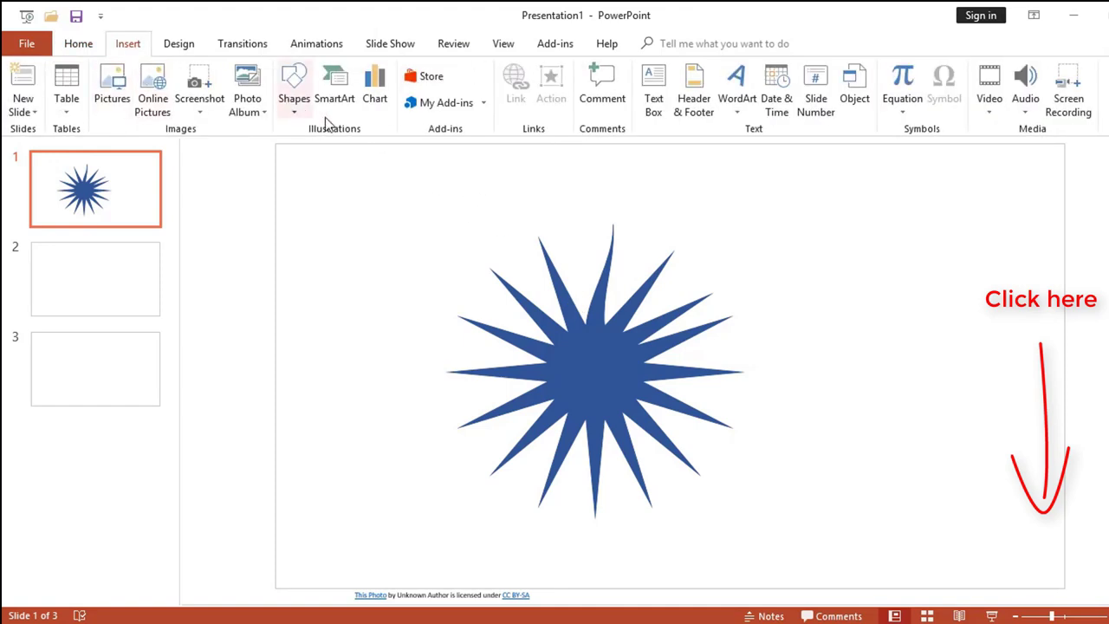
left_click(579, 353)
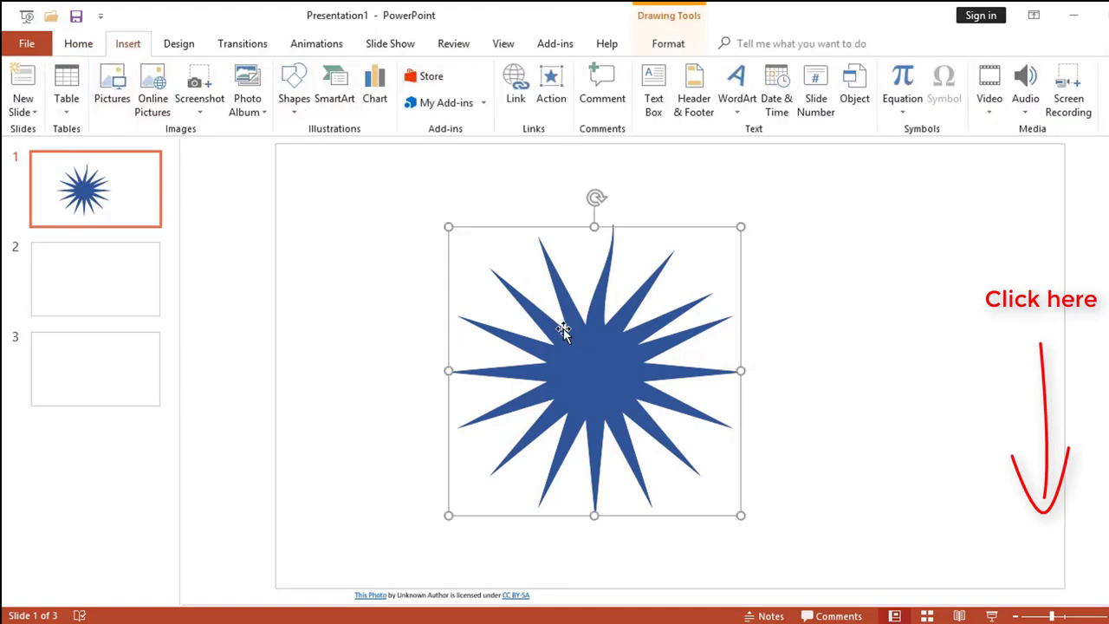
key("Delete")
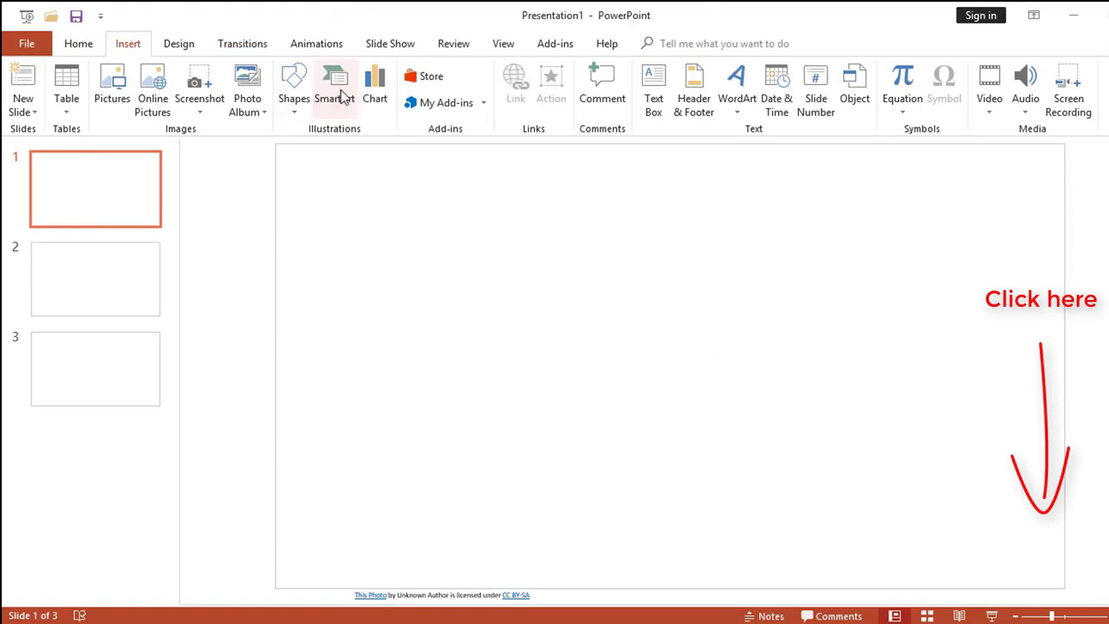
Step: Insert a Step Down Process SmartArt graphic on slide 1
left_click(345, 97)
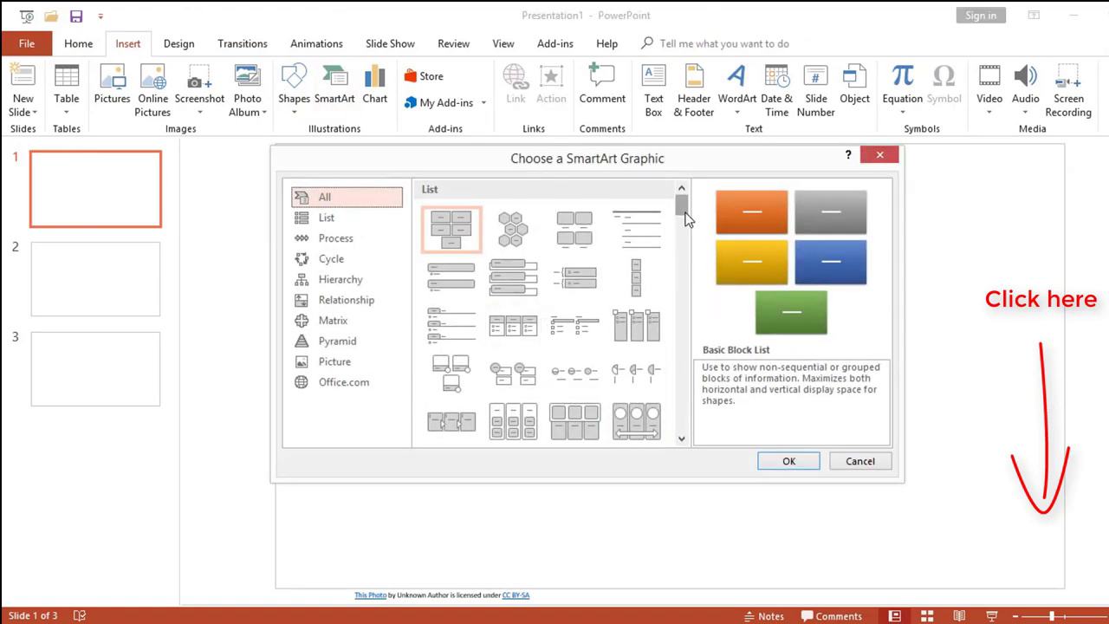
left_click_drag(684, 215, 689, 236)
scroll(690, 245, "down", 3)
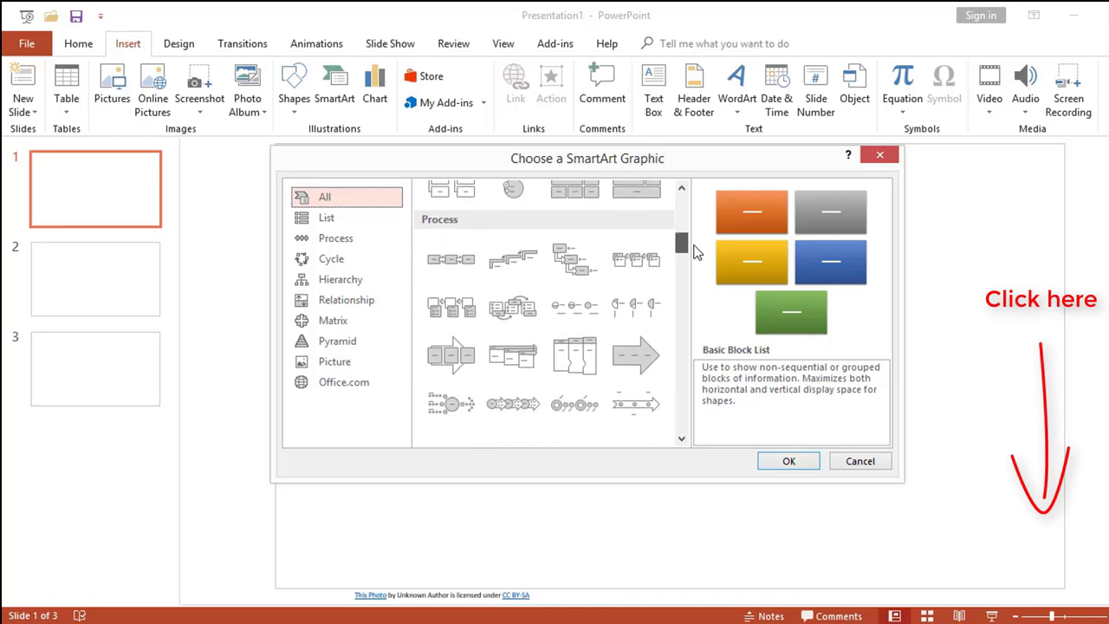
scroll(606, 247, "down", 1)
left_click(591, 223)
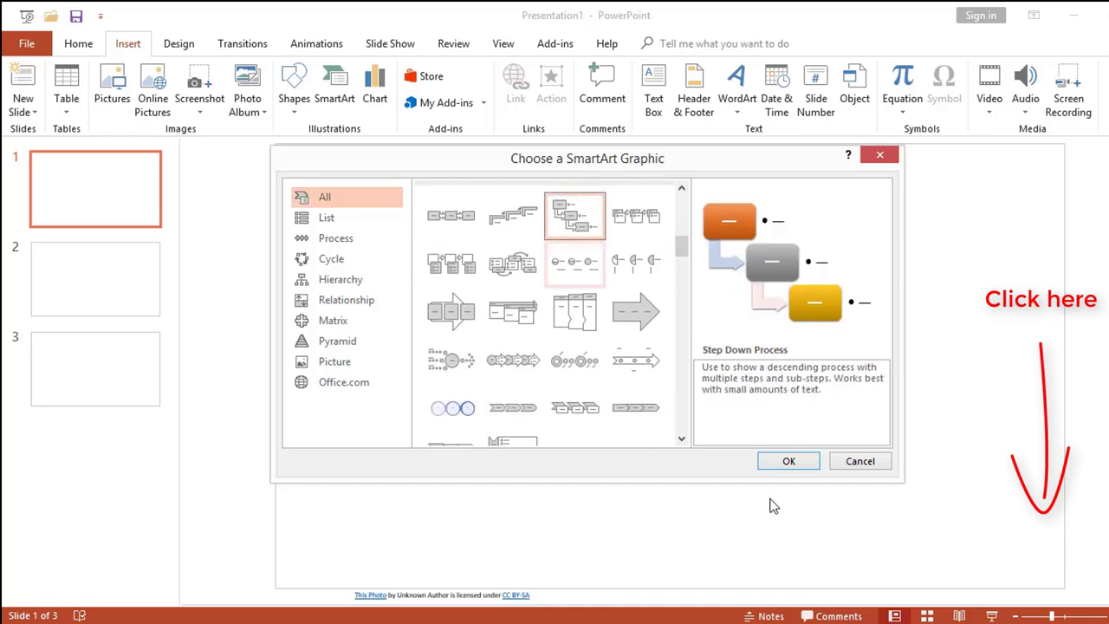
left_click(792, 462)
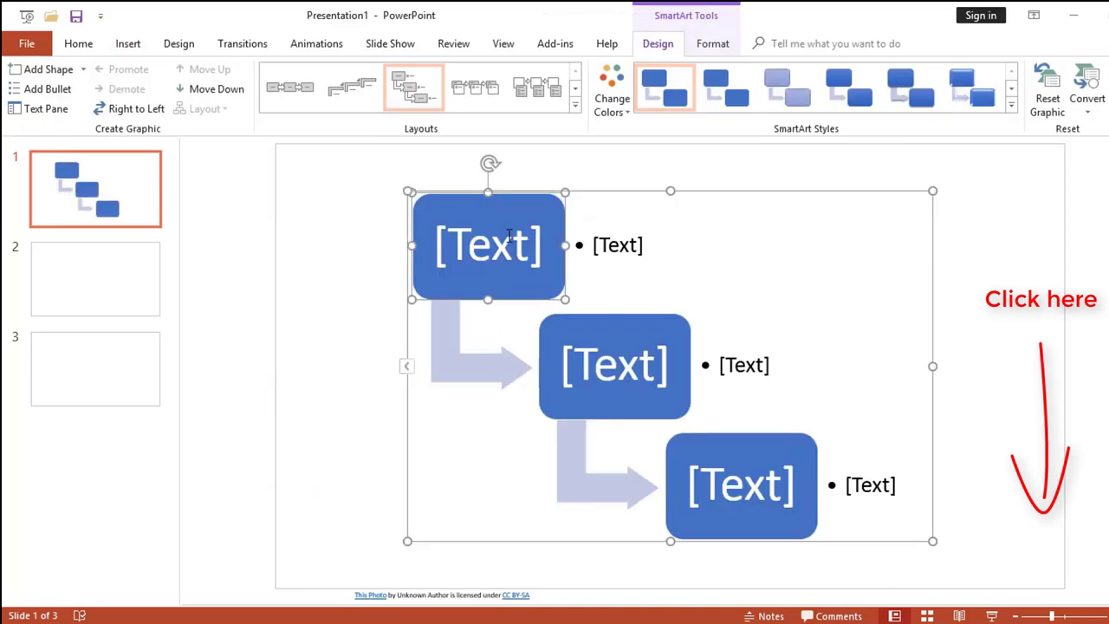
Step: Type Power, Point and 2016 into the diagram's three boxes
left_click(529, 247)
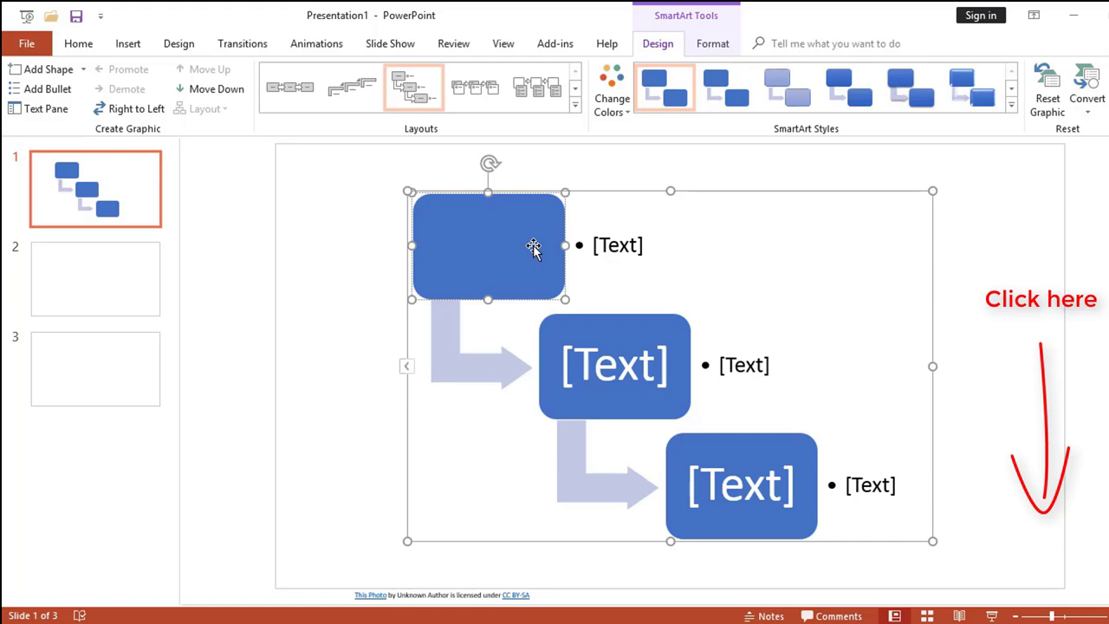
type("Poer")
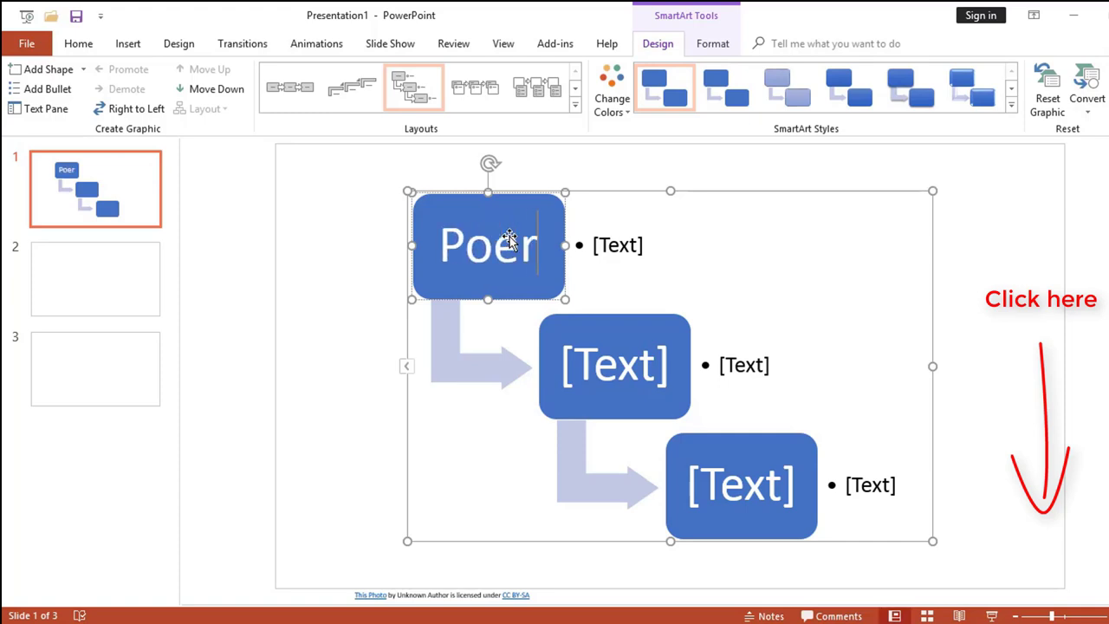
key("BackSpace")
key("BackSpace")
key("BackSpace")
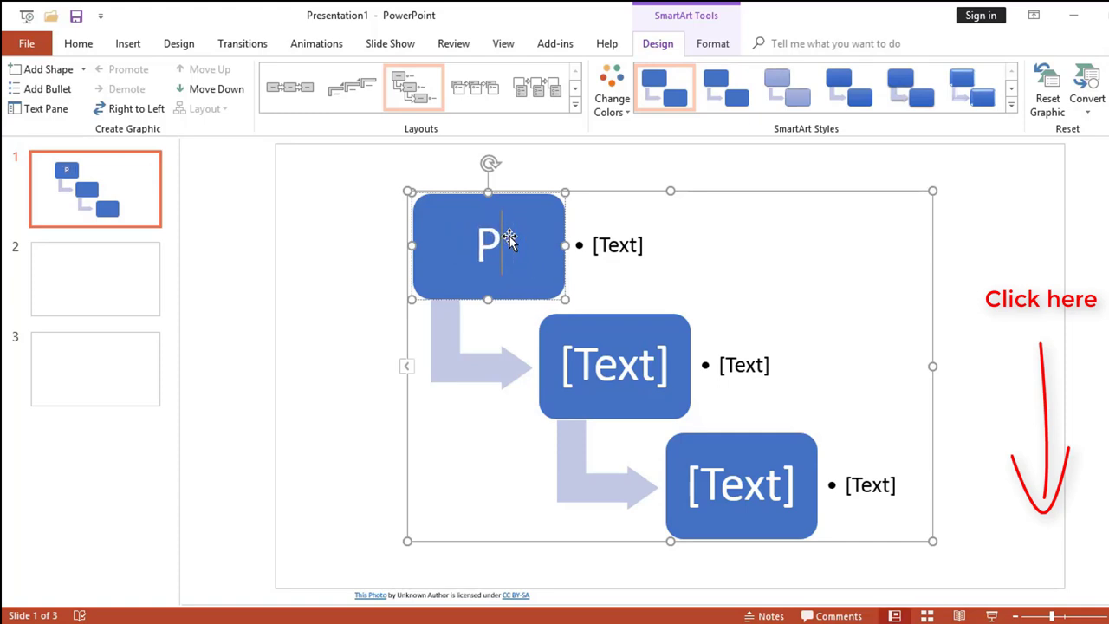
type("ower")
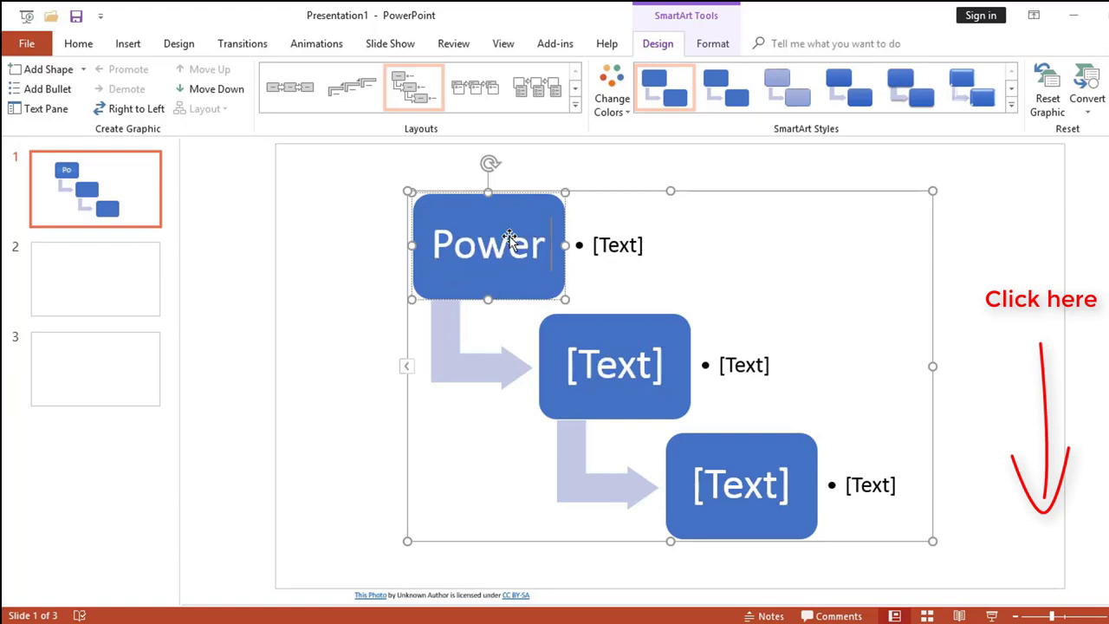
left_click_drag(666, 364, 575, 364)
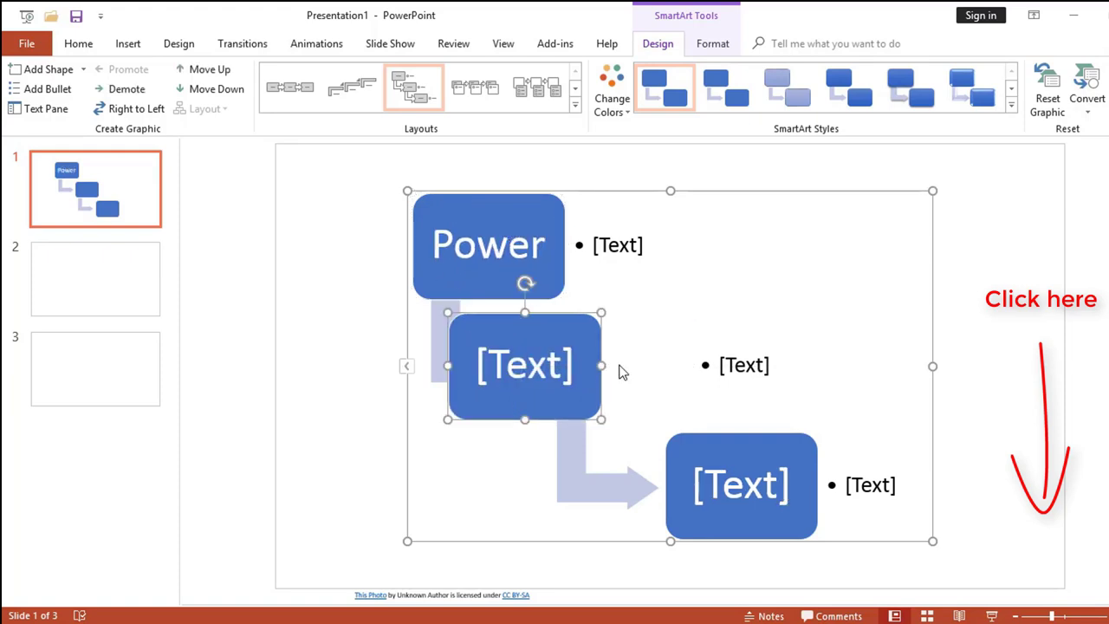
left_click_drag(462, 403, 547, 402)
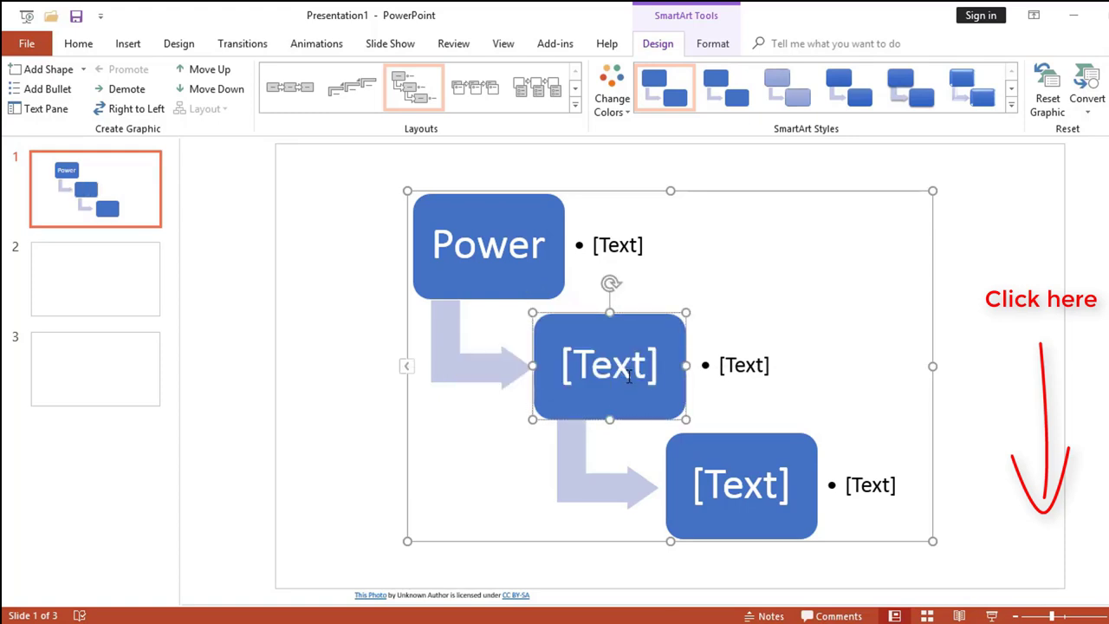
left_click(629, 374)
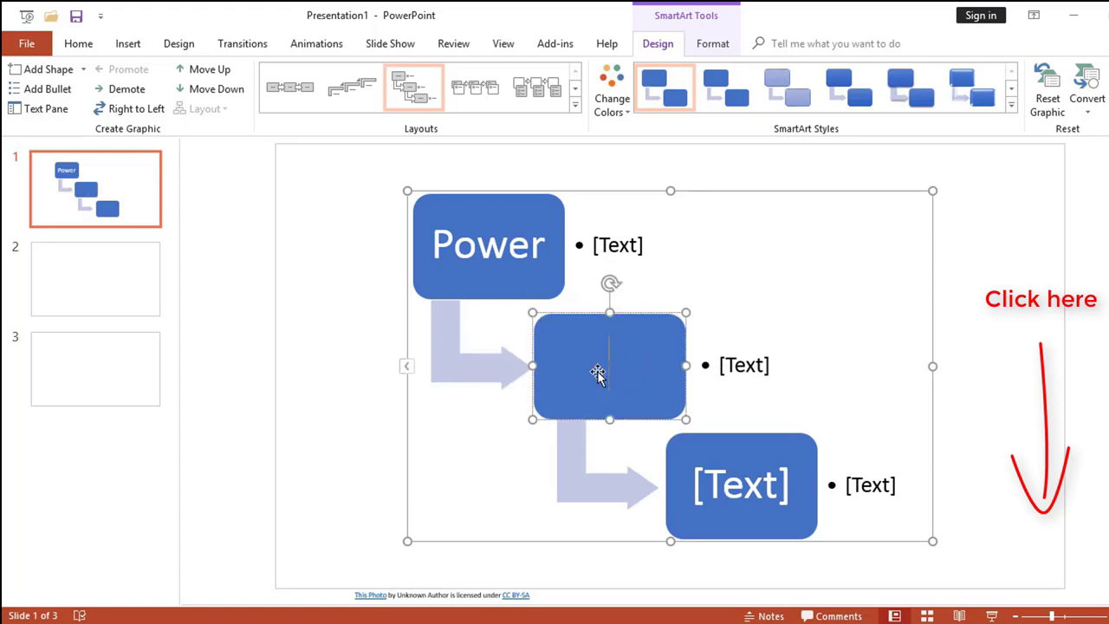
type("Point")
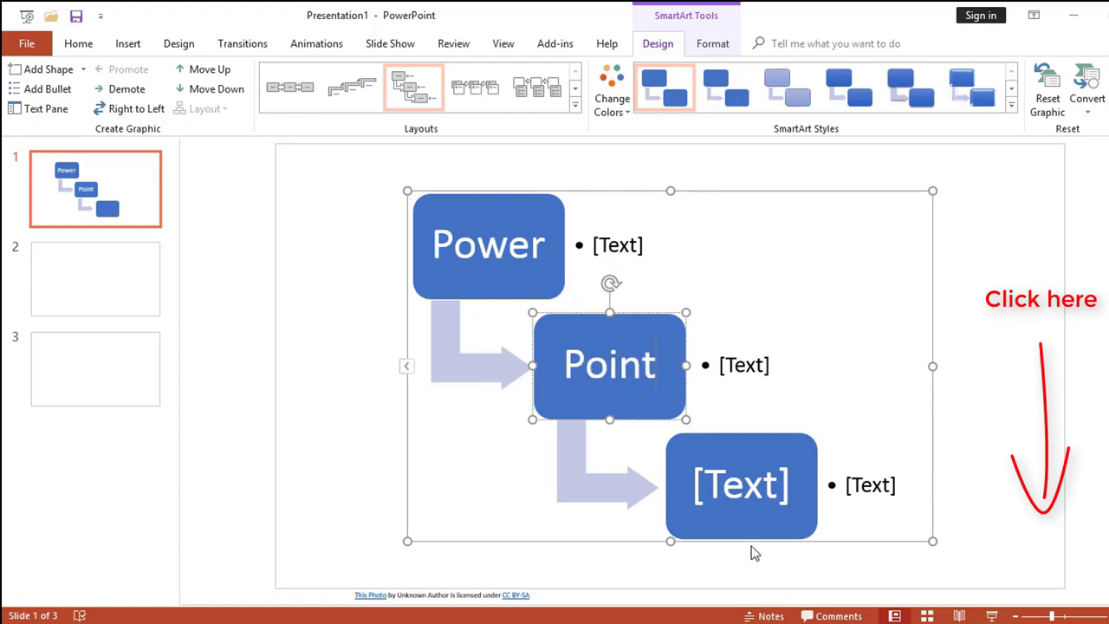
left_click(759, 498)
type("20")
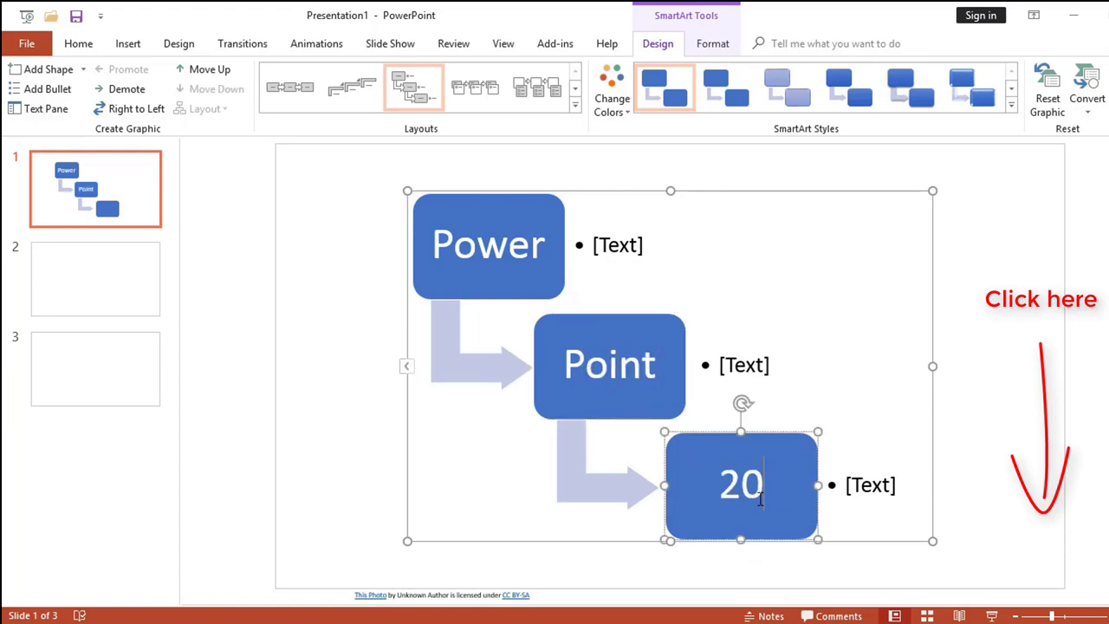
type("16")
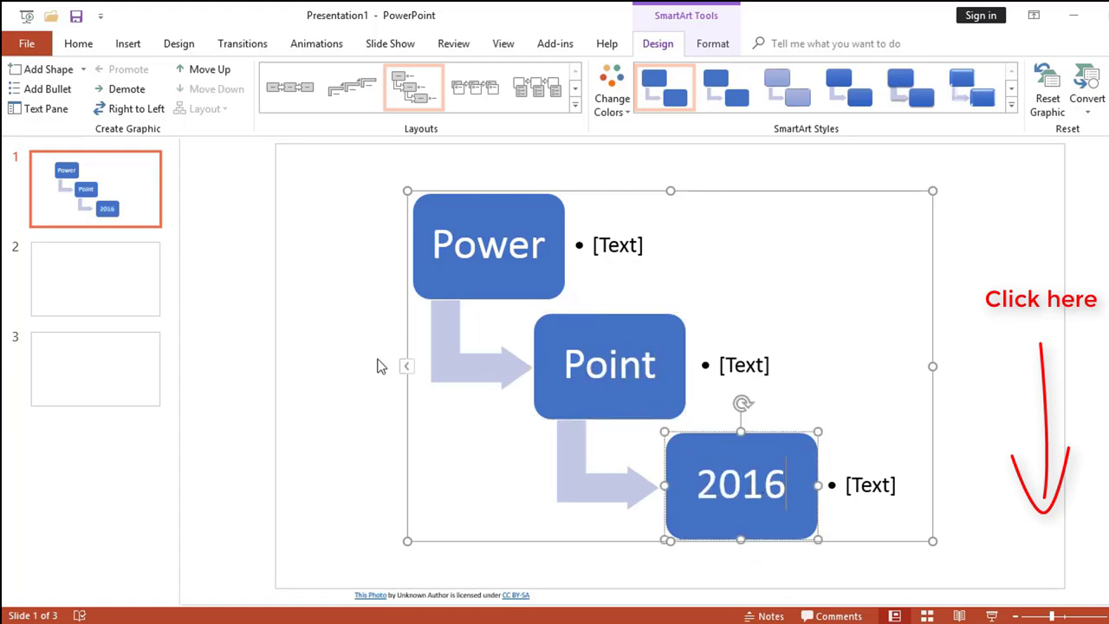
Step: Switch the diagram to a circle-and-arrow process layout and browse its colour schemes
left_click(1010, 104)
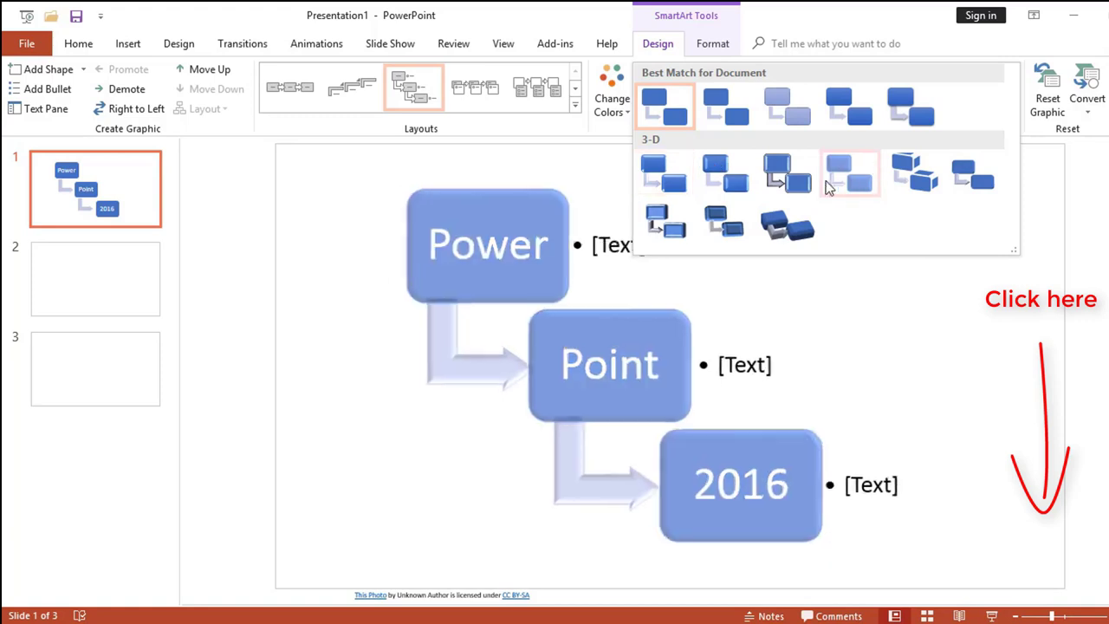
left_click(577, 105)
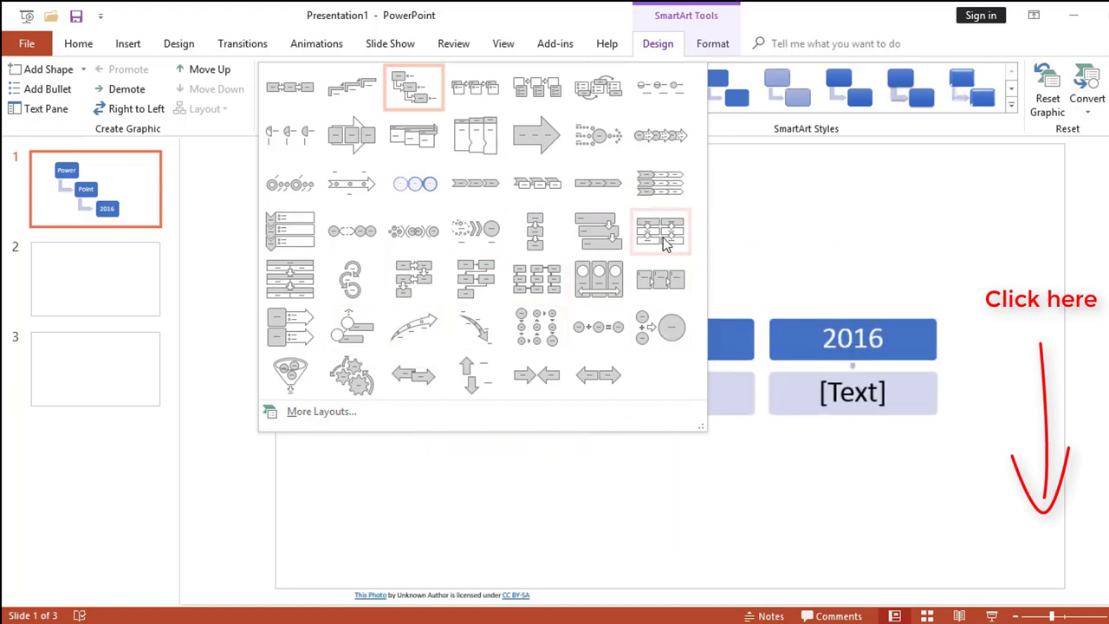
left_click(649, 133)
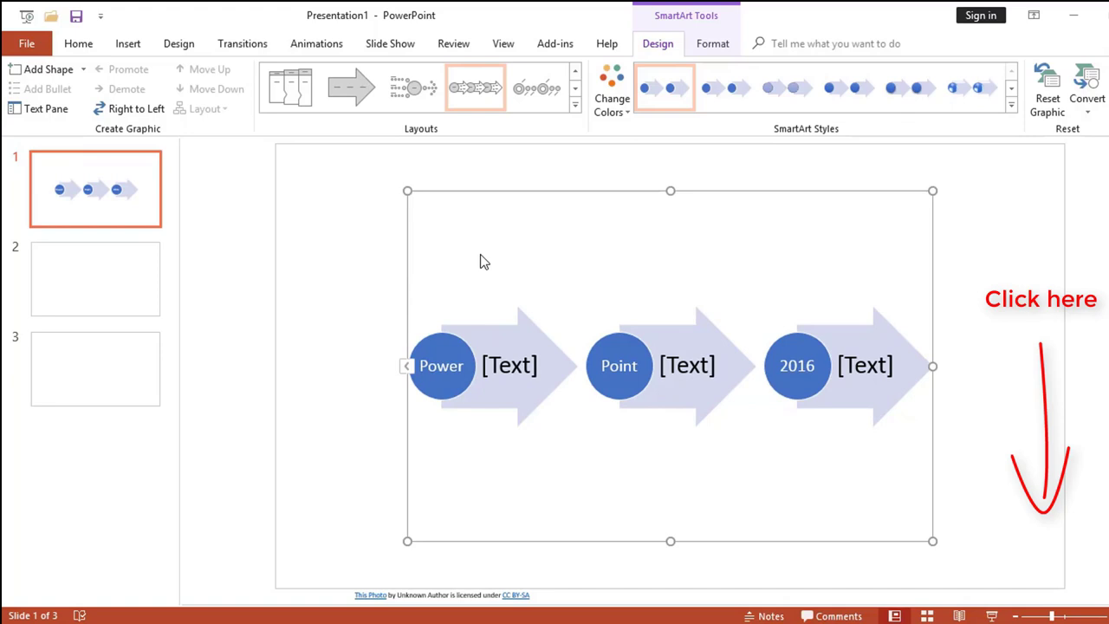
left_click(629, 117)
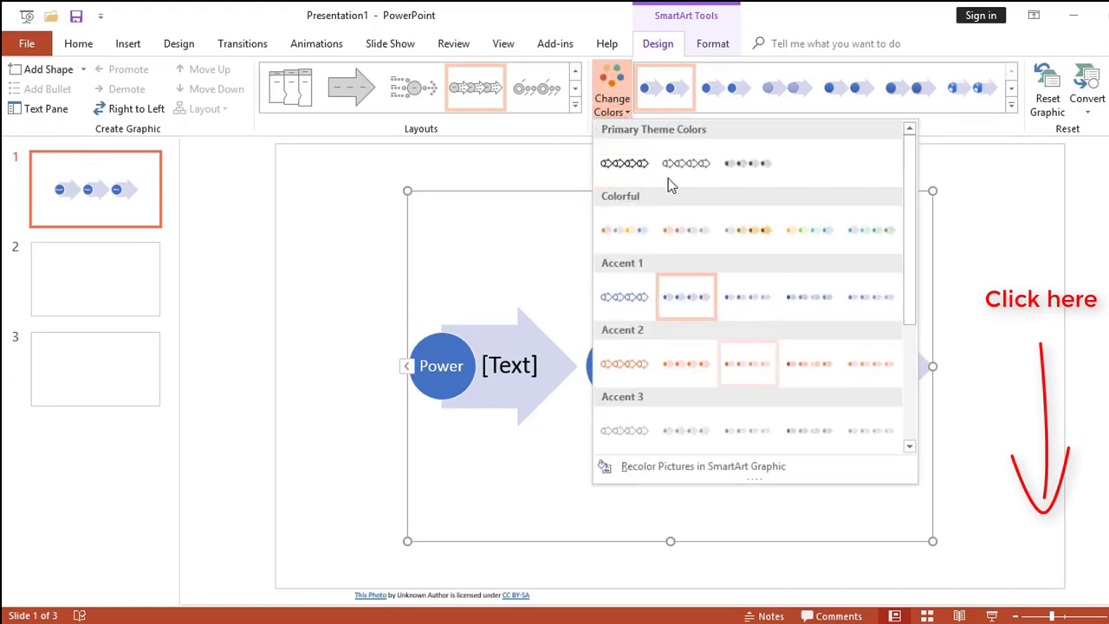
Step: Apply a 3-D SmartArt style to the graphic and select its 2016 shape
left_click(1011, 106)
left_click(1012, 106)
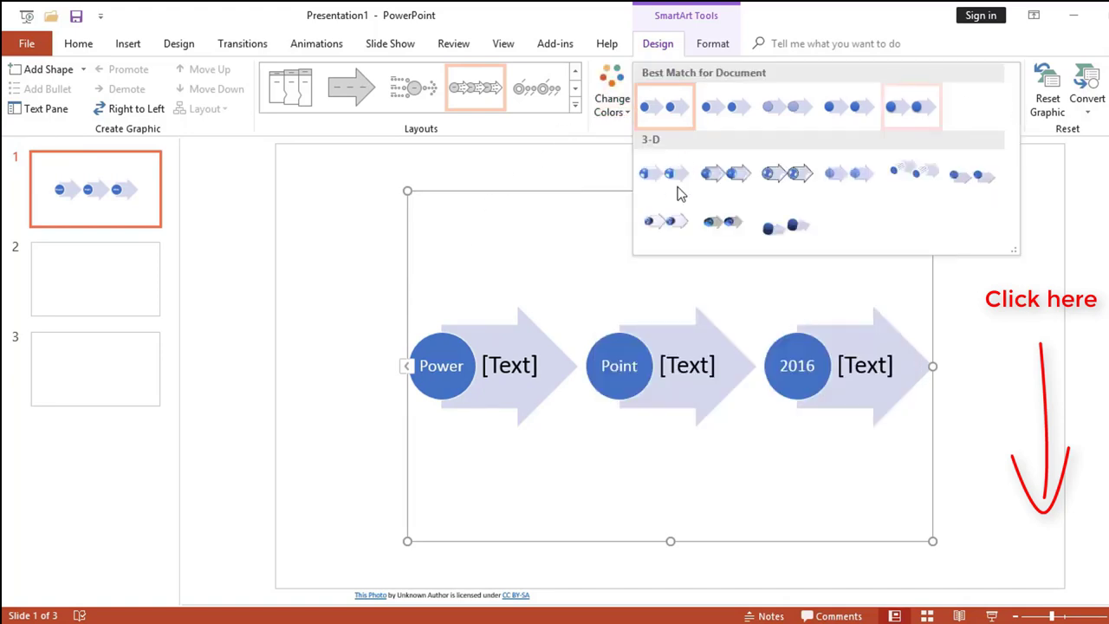
left_click(796, 227)
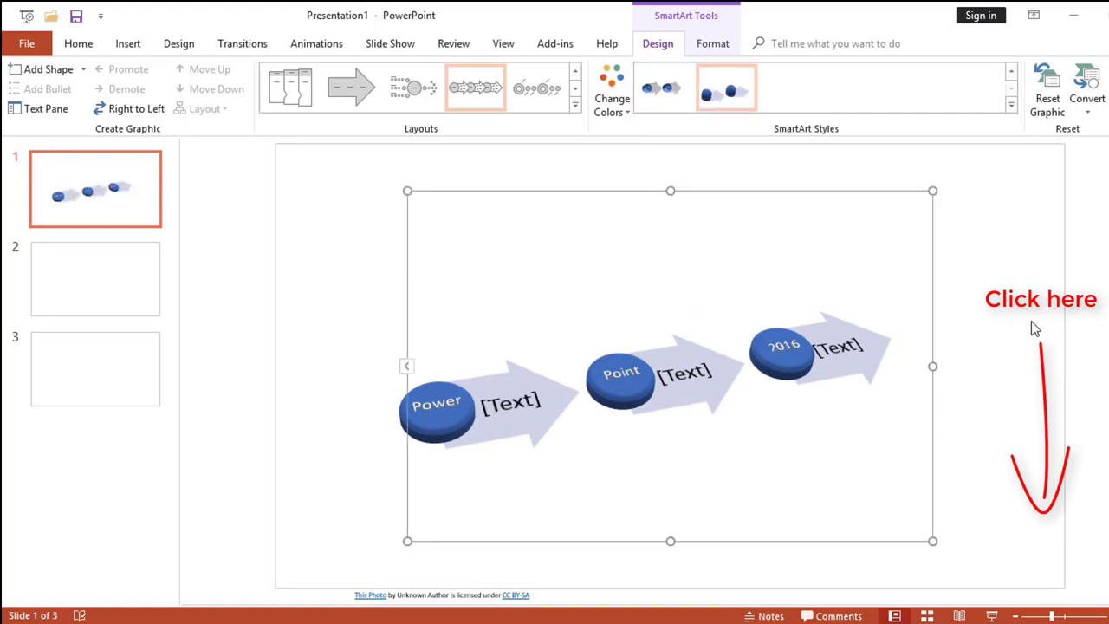
left_click(952, 345)
left_click(828, 346)
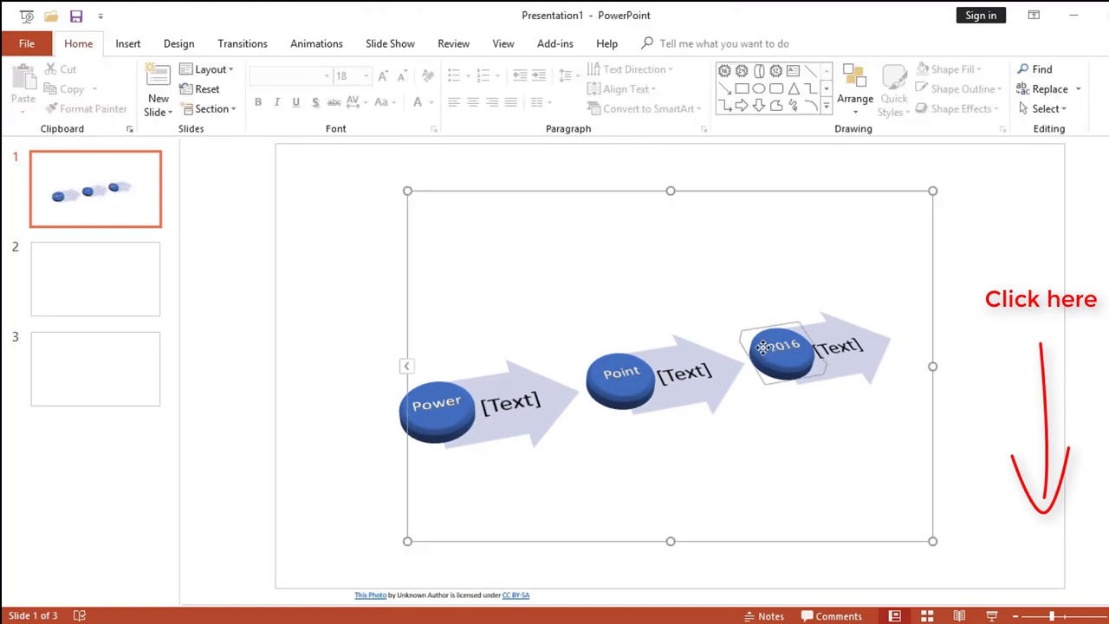
left_click(827, 345)
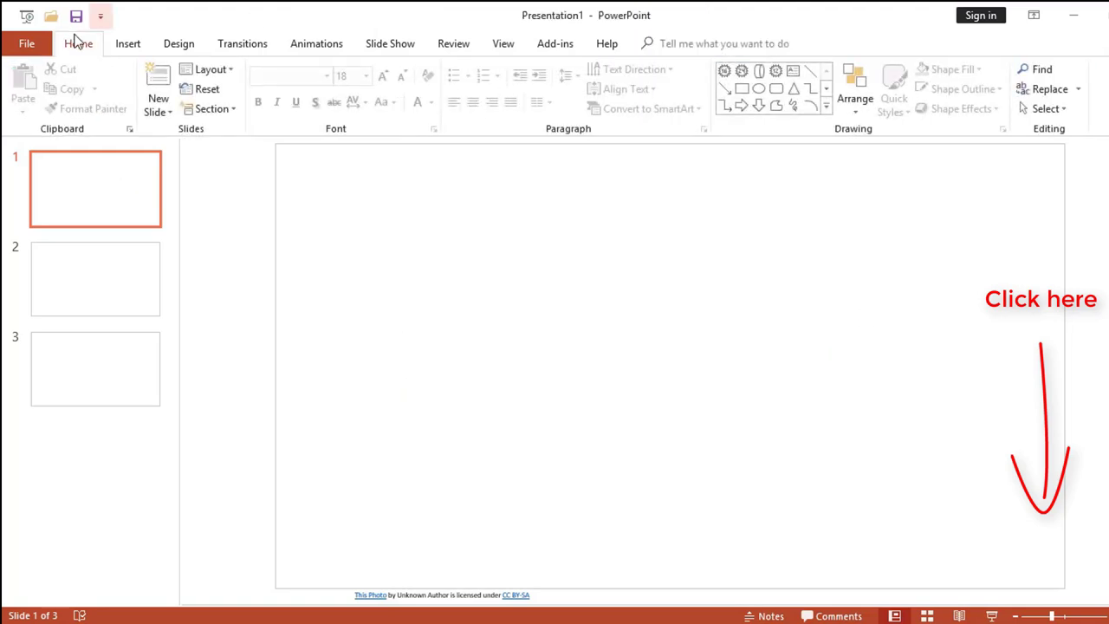
Step: Insert a Clustered Column chart with its default Series 1–3 sample data on slide 1
left_click(128, 44)
left_click(376, 95)
mouse_move(532, 273)
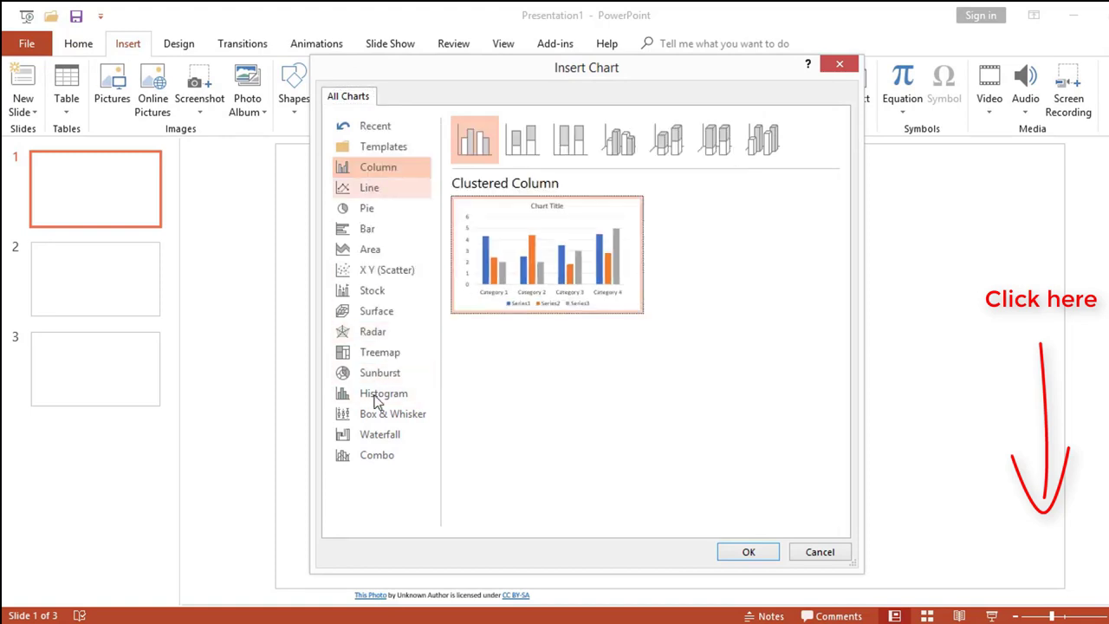
mouse_move(475, 121)
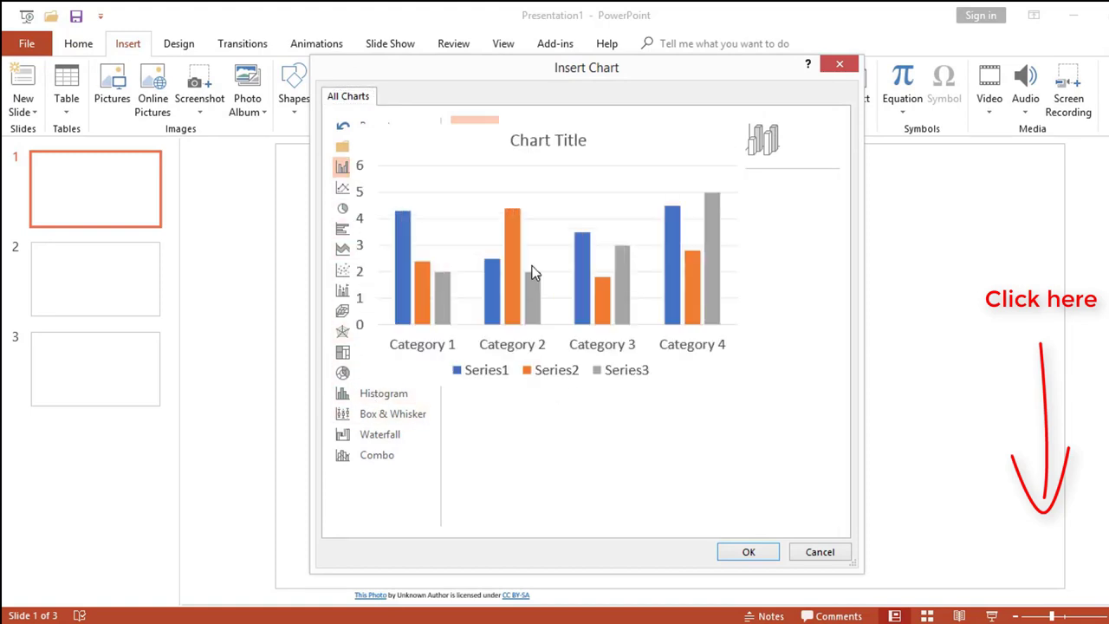
left_click(738, 552)
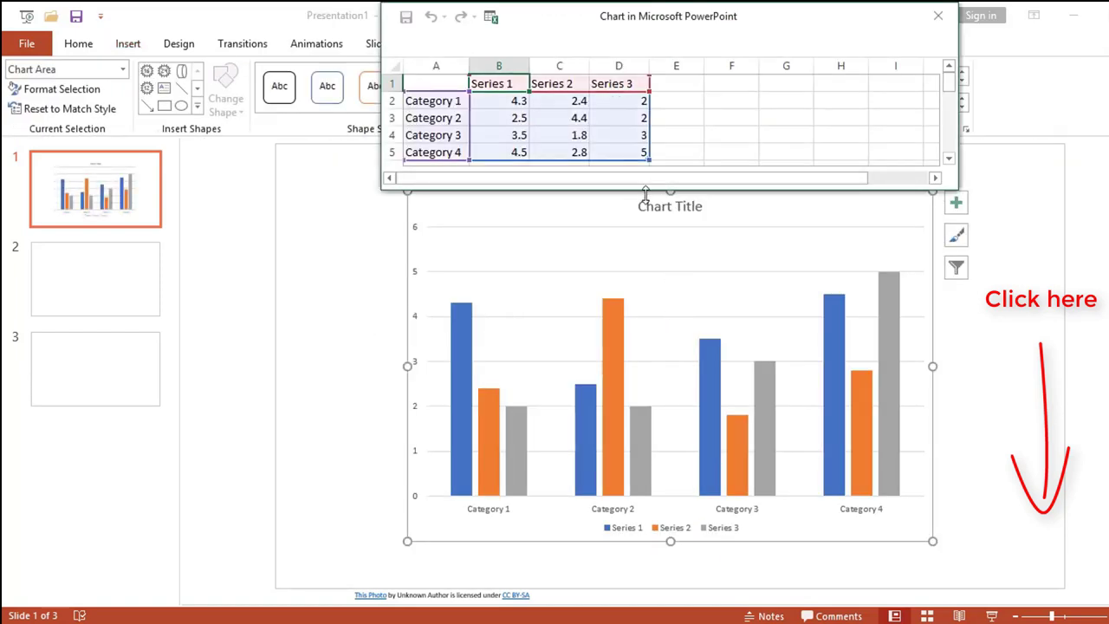
Step: Delete all sample data in A1:F8 of the chart datasheet and shift the chart slightly down-right
left_click_drag(646, 199, 647, 355)
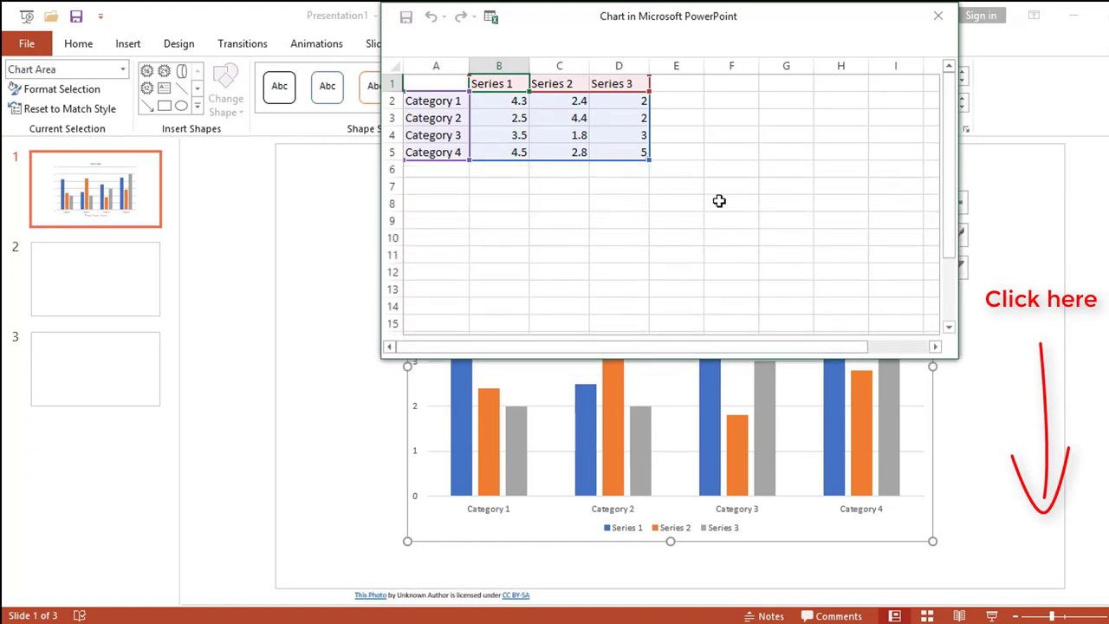
left_click_drag(707, 196, 407, 81)
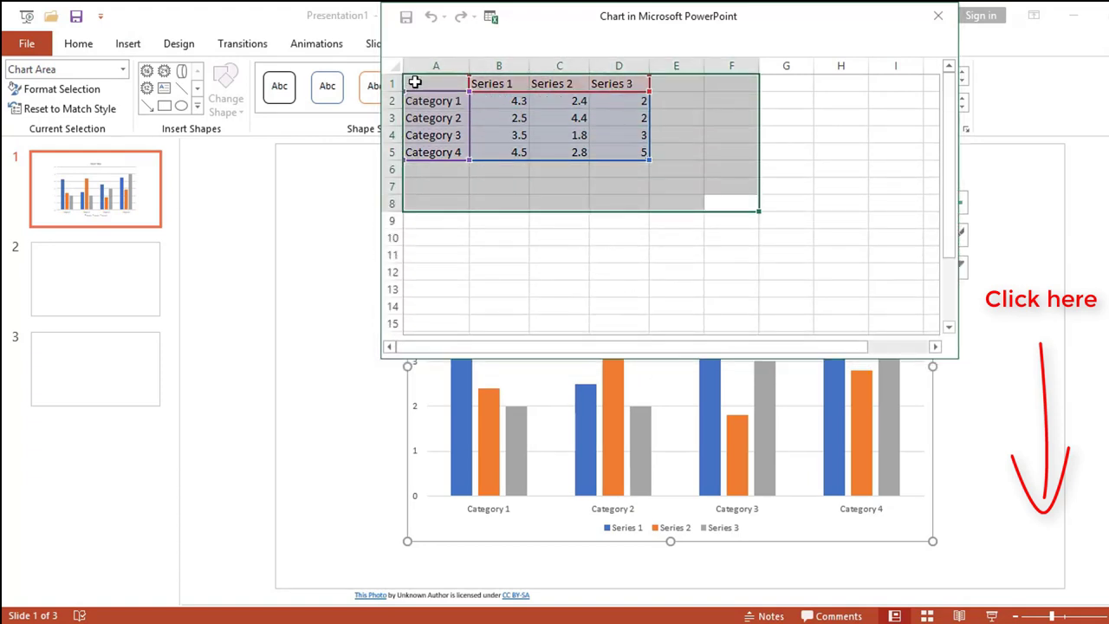
key("Delete")
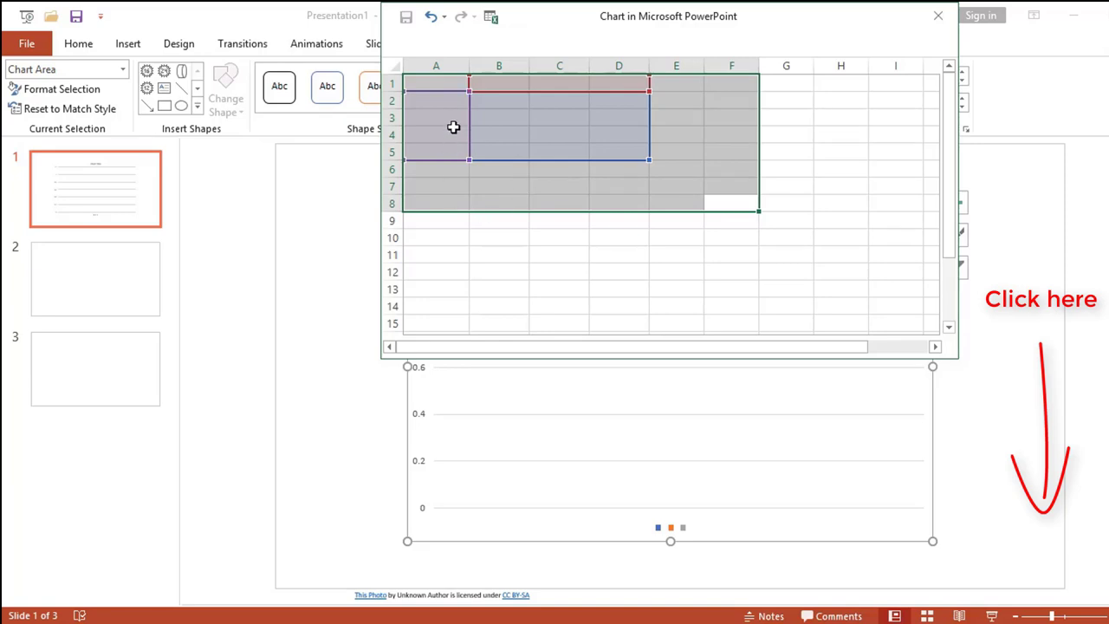
left_click(437, 83)
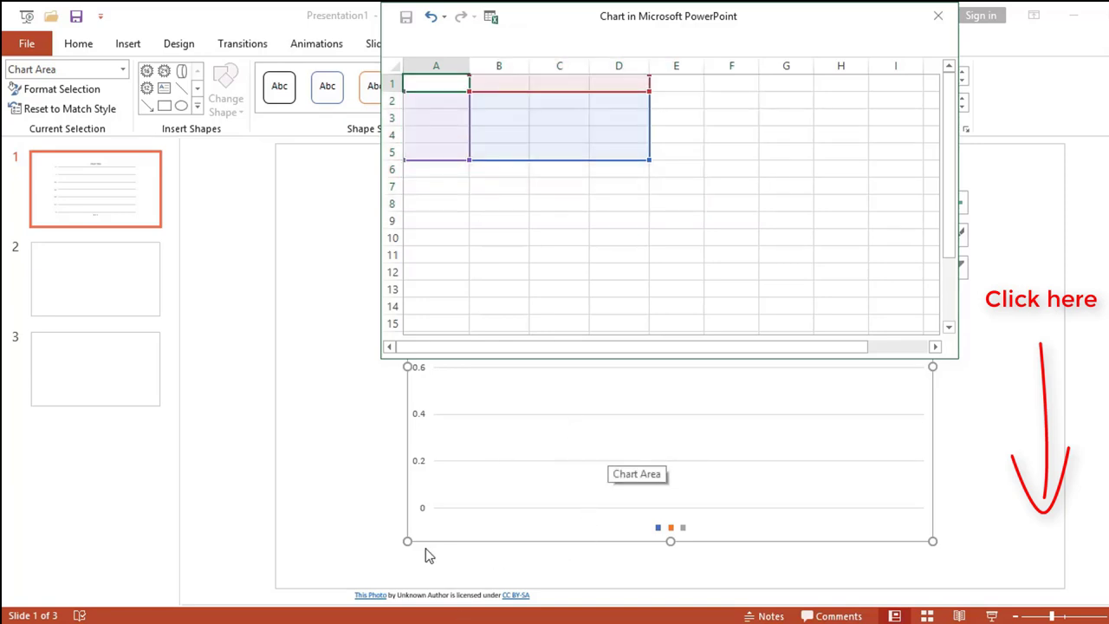
mouse_move(407, 539)
left_mouse_down()
mouse_move(435, 519)
mouse_move(461, 533)
mouse_move(445, 565)
left_mouse_up()
left_click(454, 509)
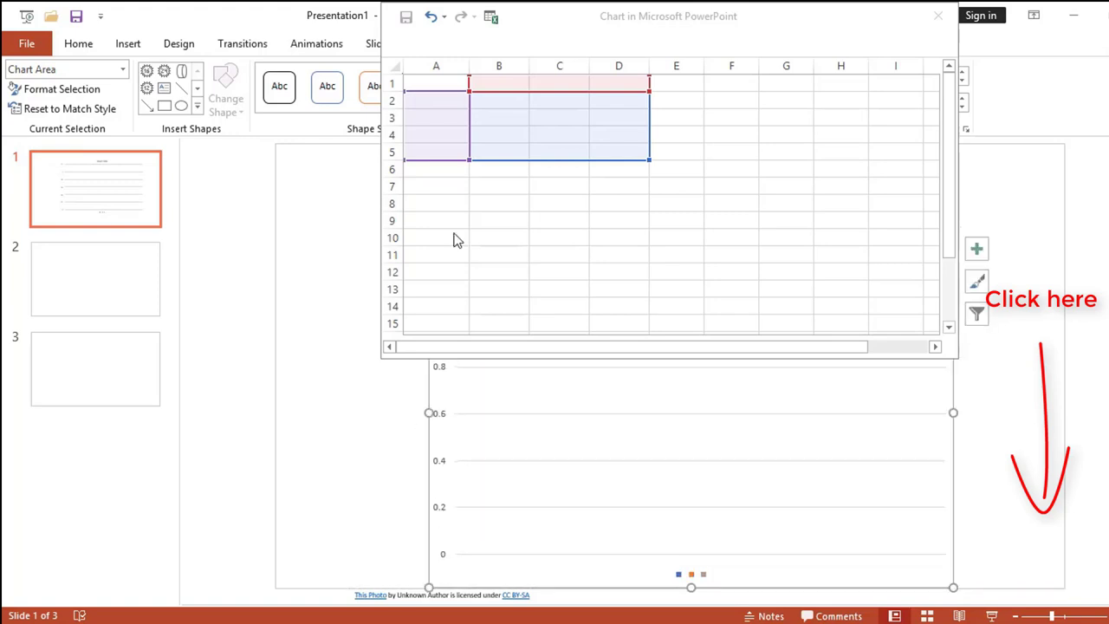
Step: Enter headers Name and Marks in A1:B1 and four student names in A2:A5
left_click(442, 87)
type("Name")
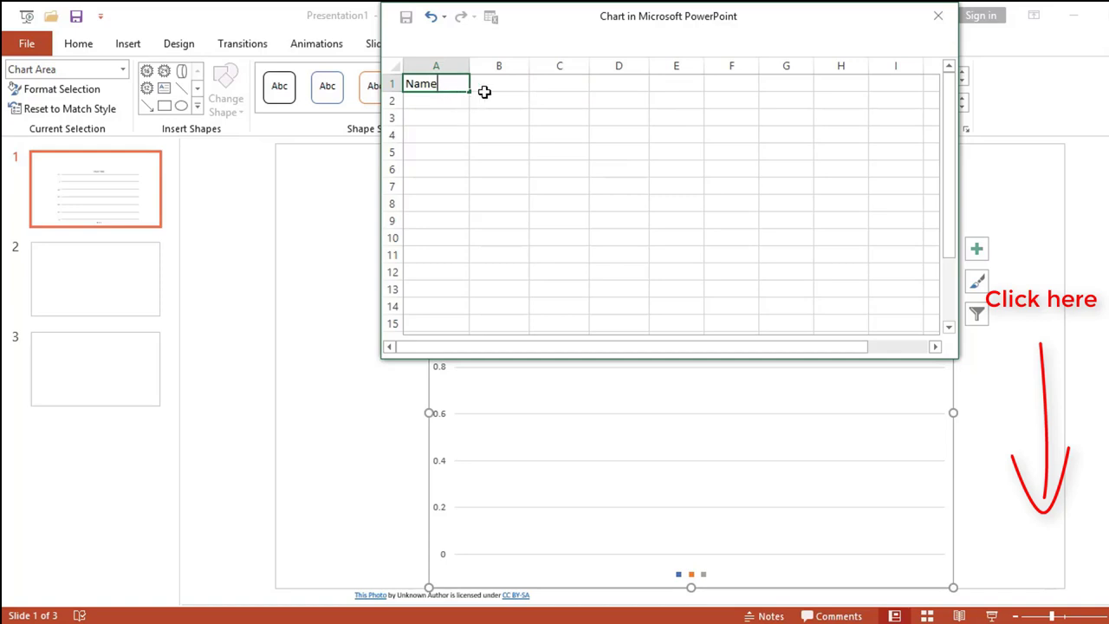
left_click(492, 84)
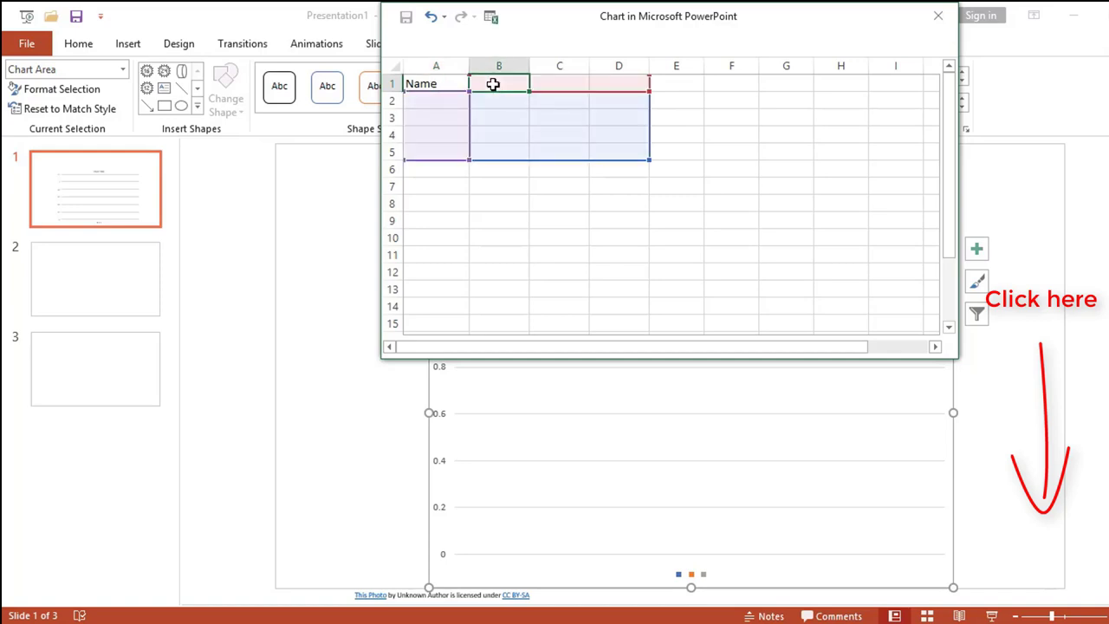
type("Marks")
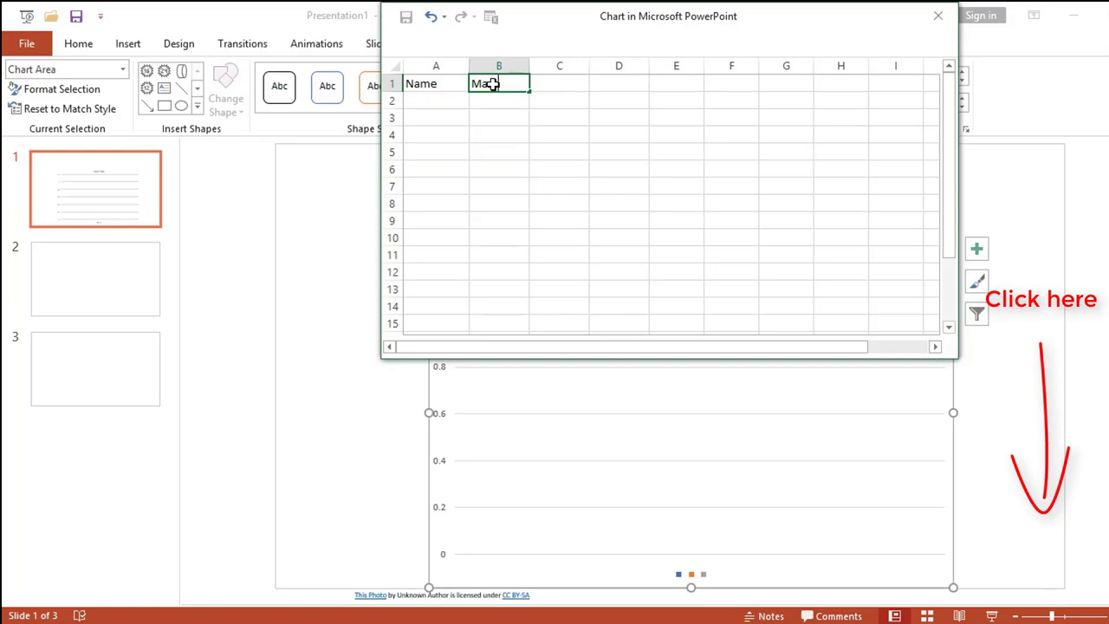
left_click(427, 102)
type("Ali")
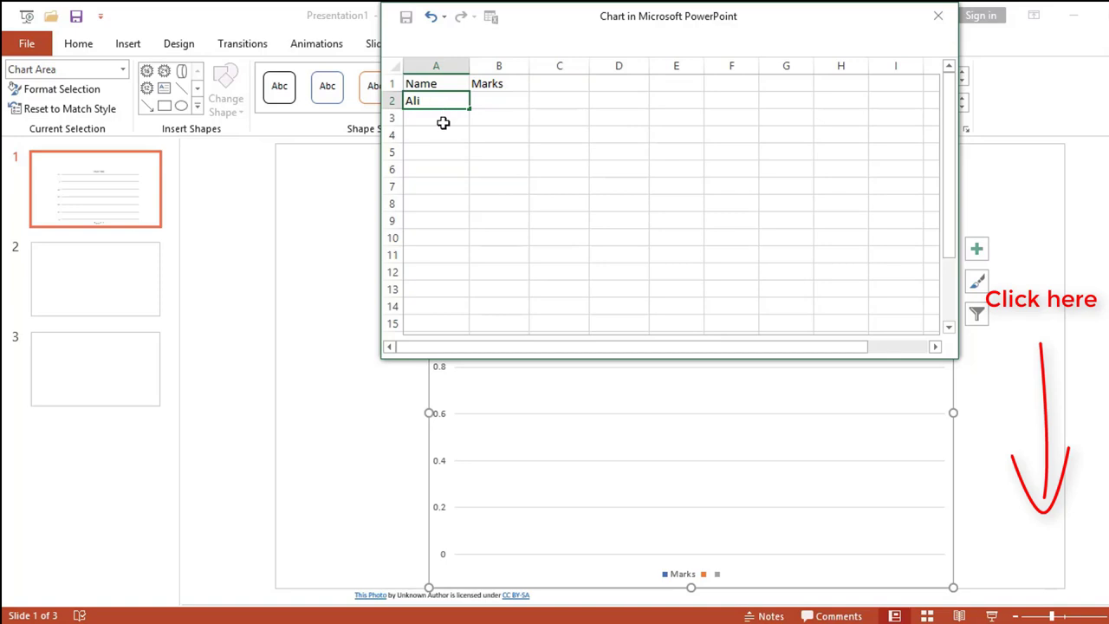
left_click(441, 121)
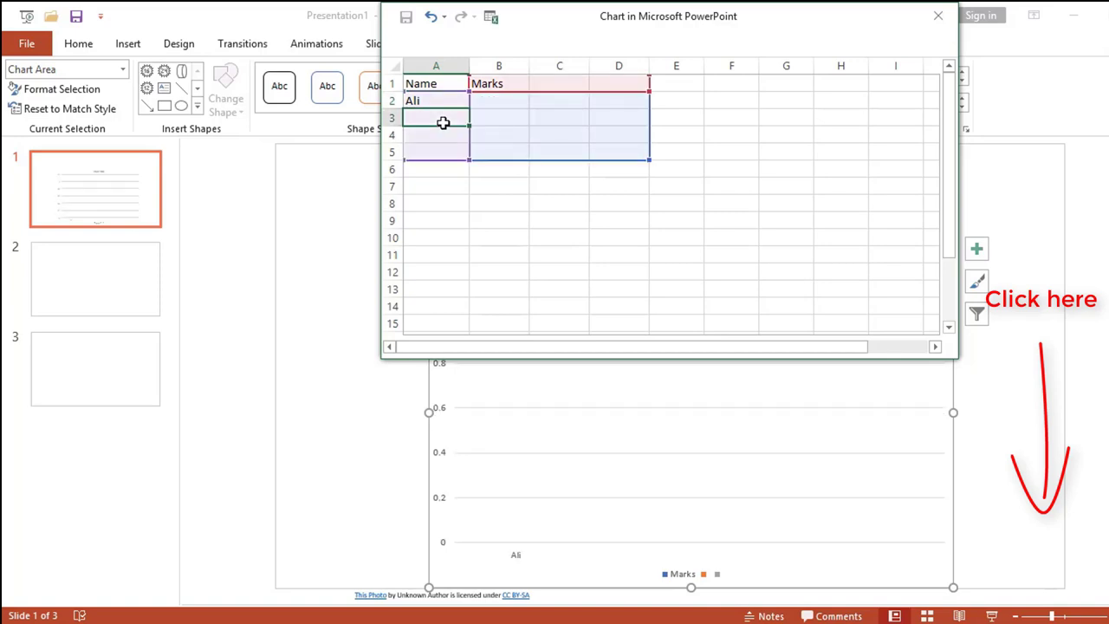
type("Hamza")
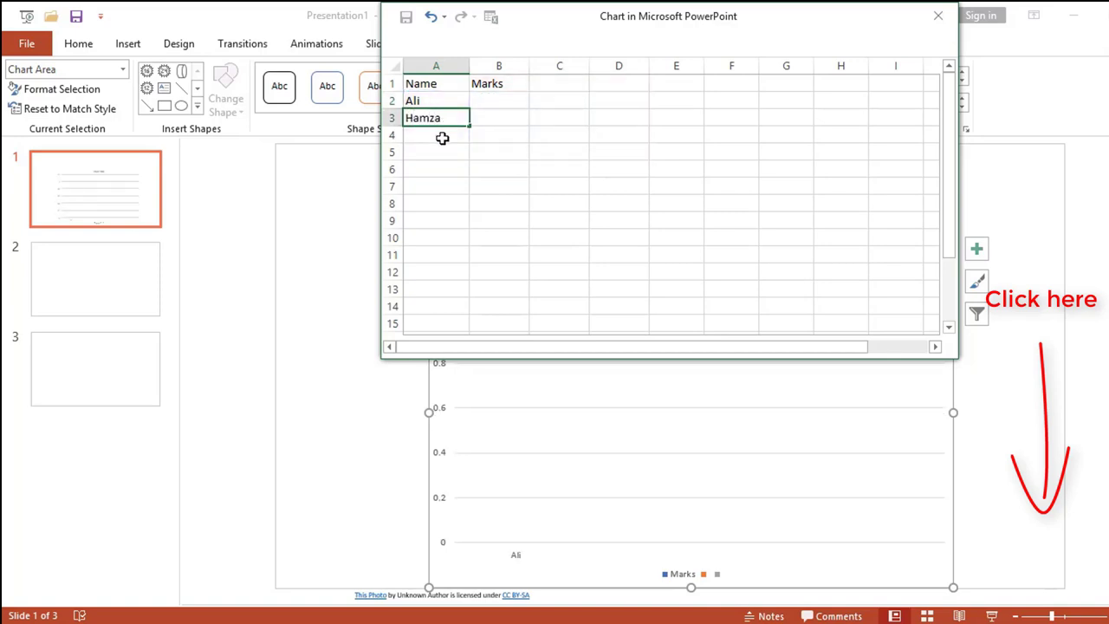
left_click(442, 138)
type("Taimo")
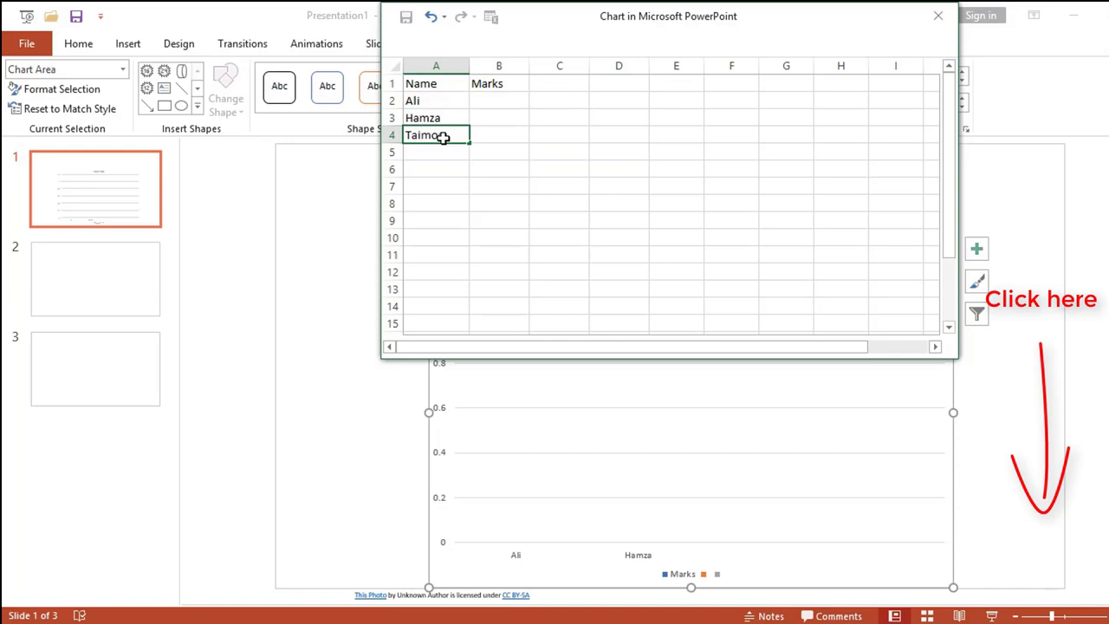
type("or")
left_click(445, 150)
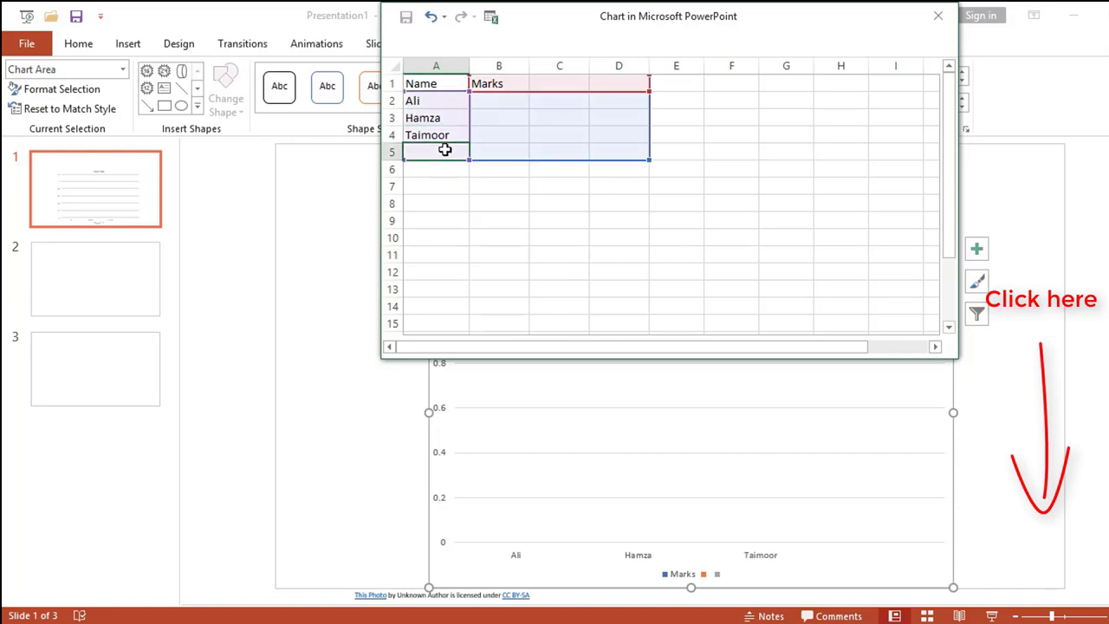
type("Khan")
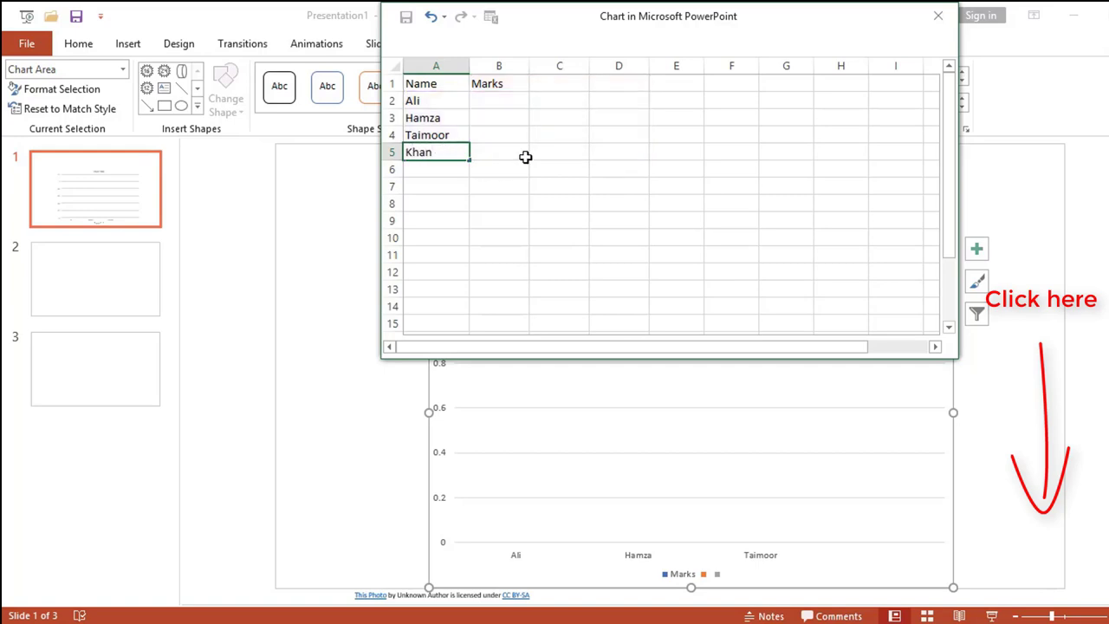
key("Return")
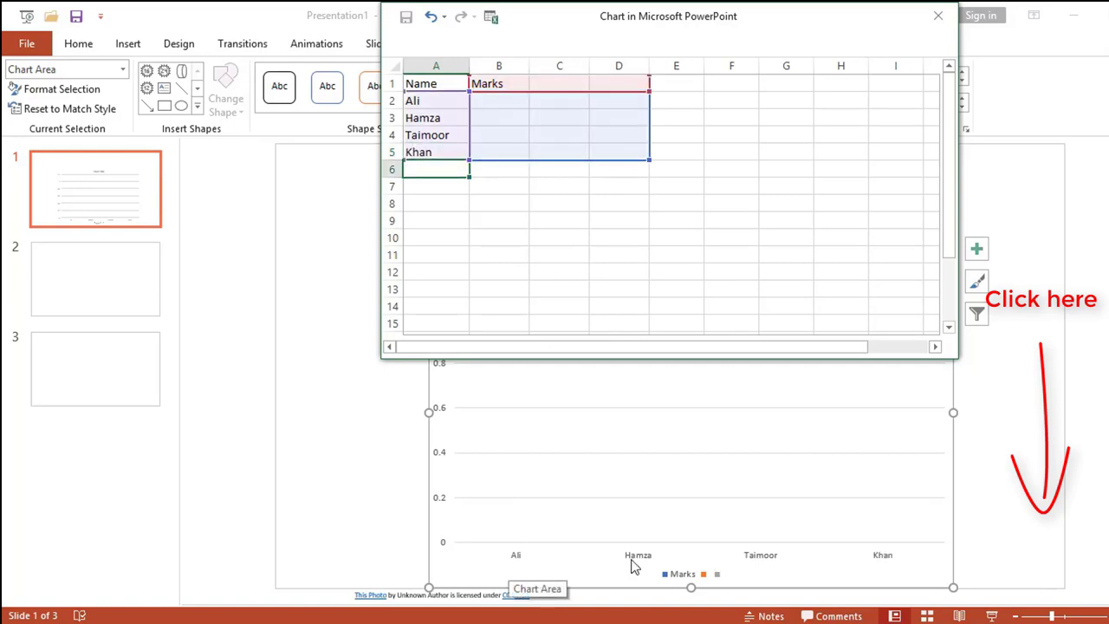
Step: Enter the marks 78, 58, 65 and 23 in cells B2:B5
left_click(501, 102)
type("78")
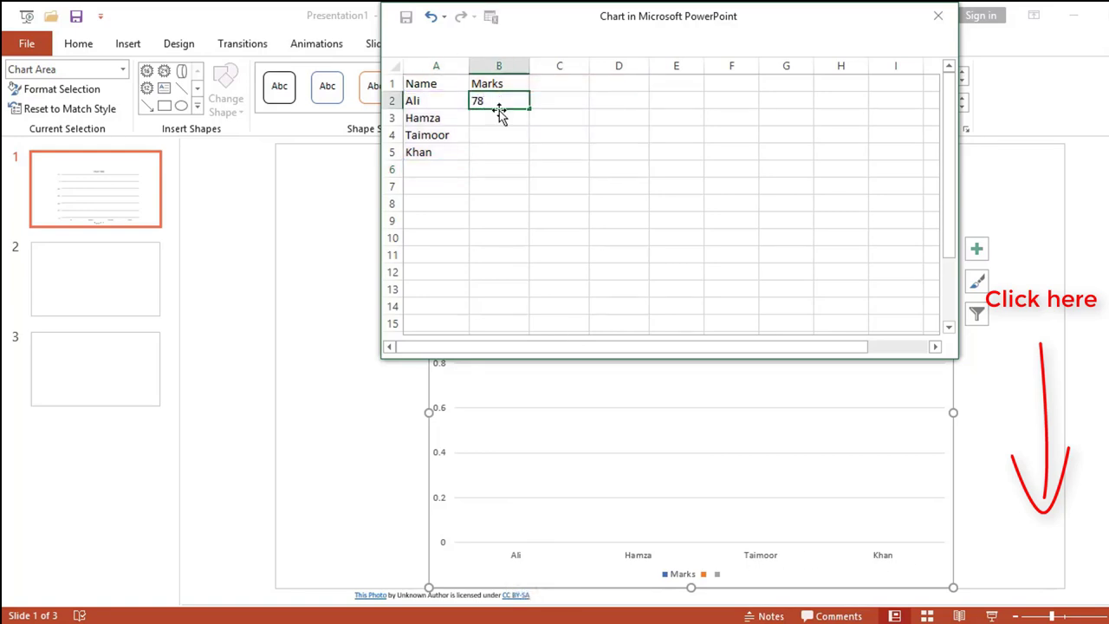
left_click(498, 121)
type("58")
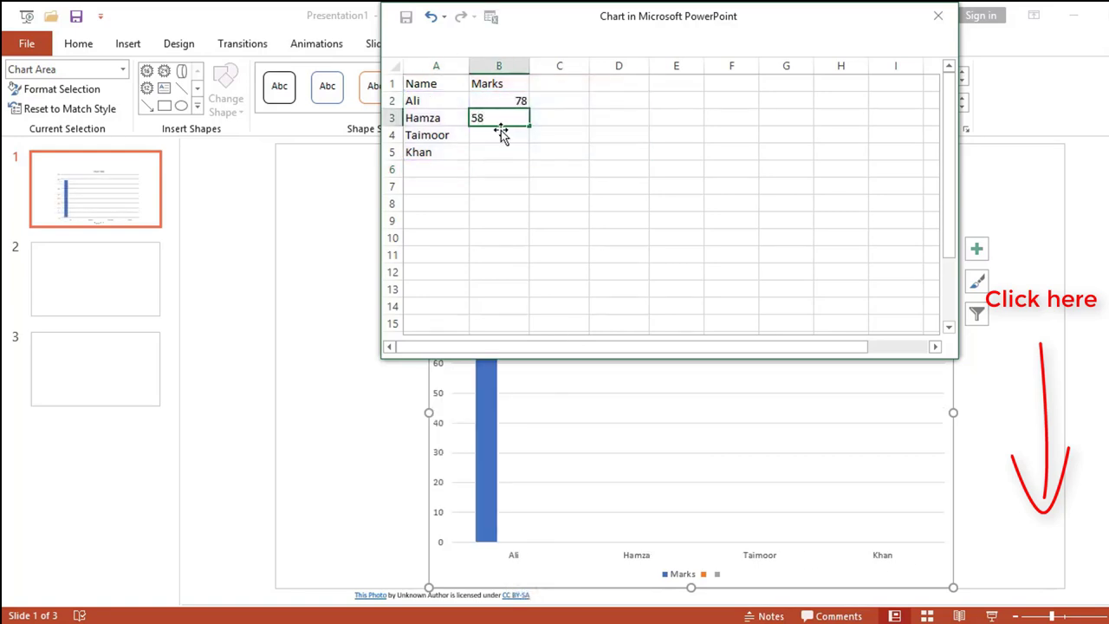
left_click(500, 137)
type("65")
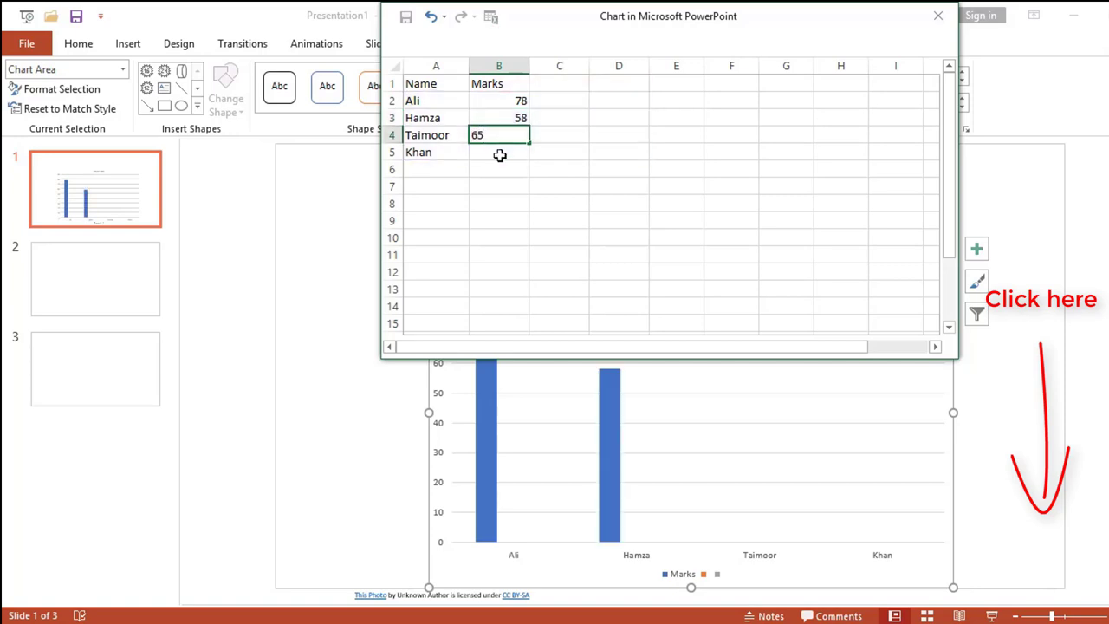
left_click(500, 153)
type("23")
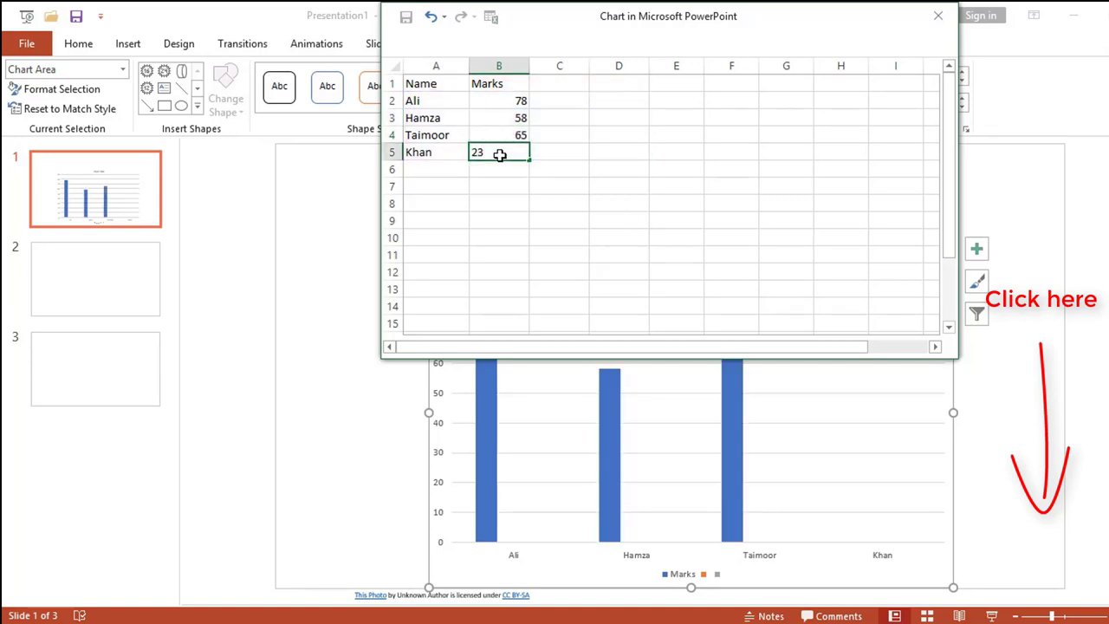
key("Return")
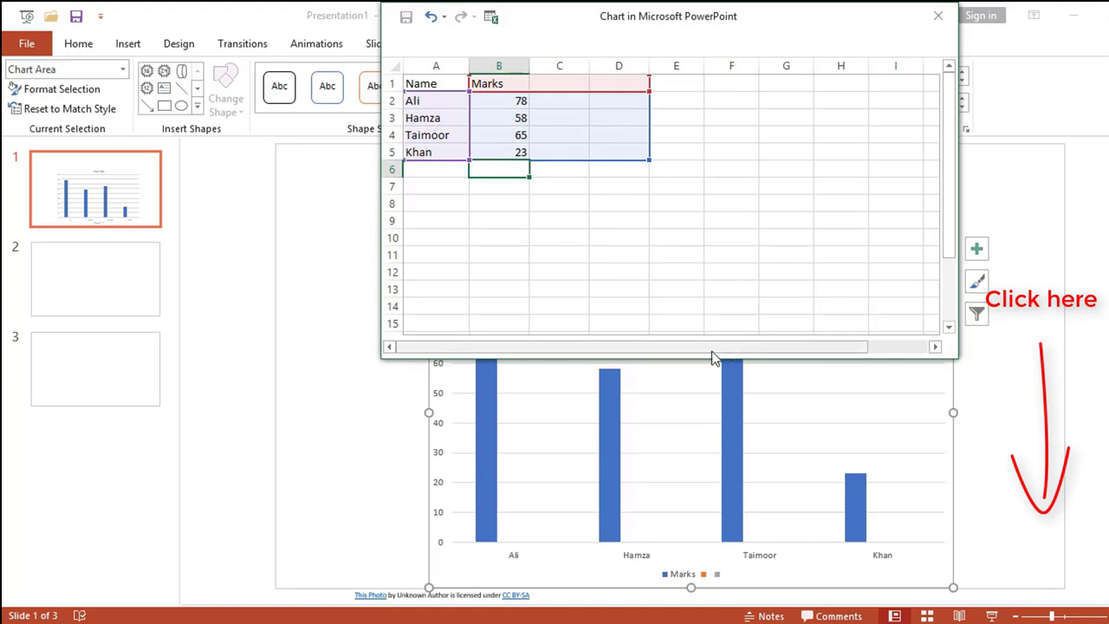
Step: Change mark B2 to 12 and B4 from 65 to 25, then close the chart datasheet
left_click_drag(711, 353, 713, 235)
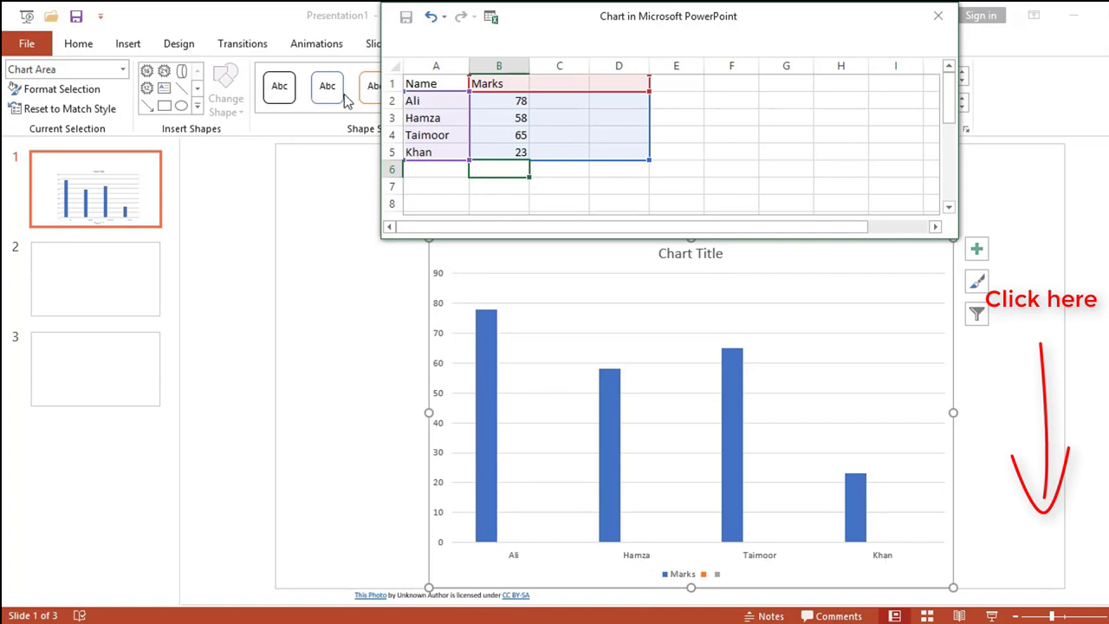
left_click(515, 103)
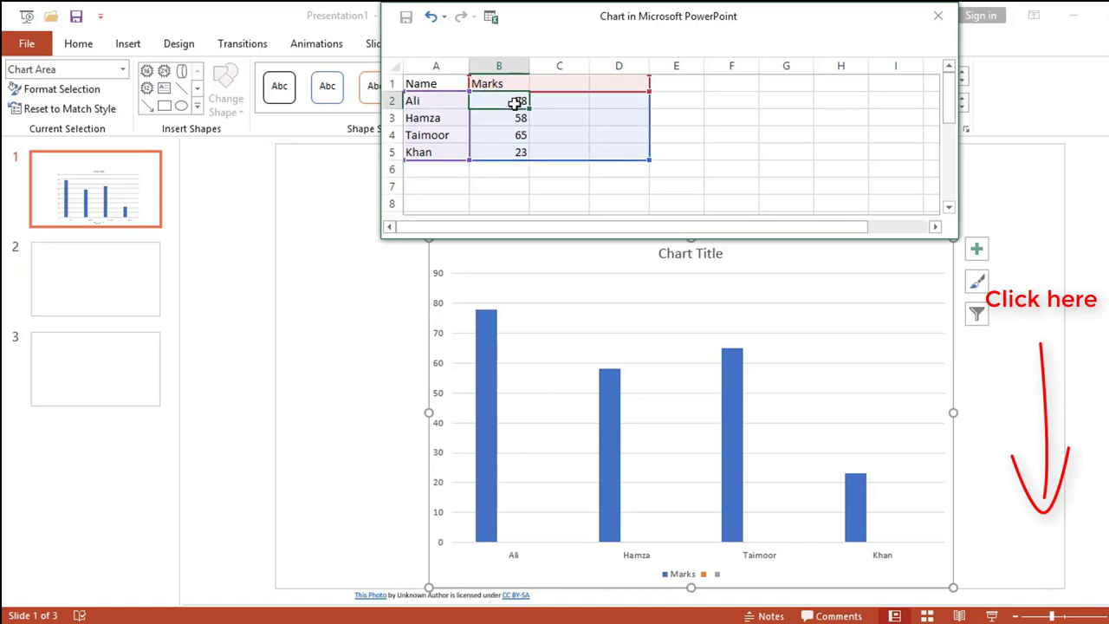
type("12")
key("Return")
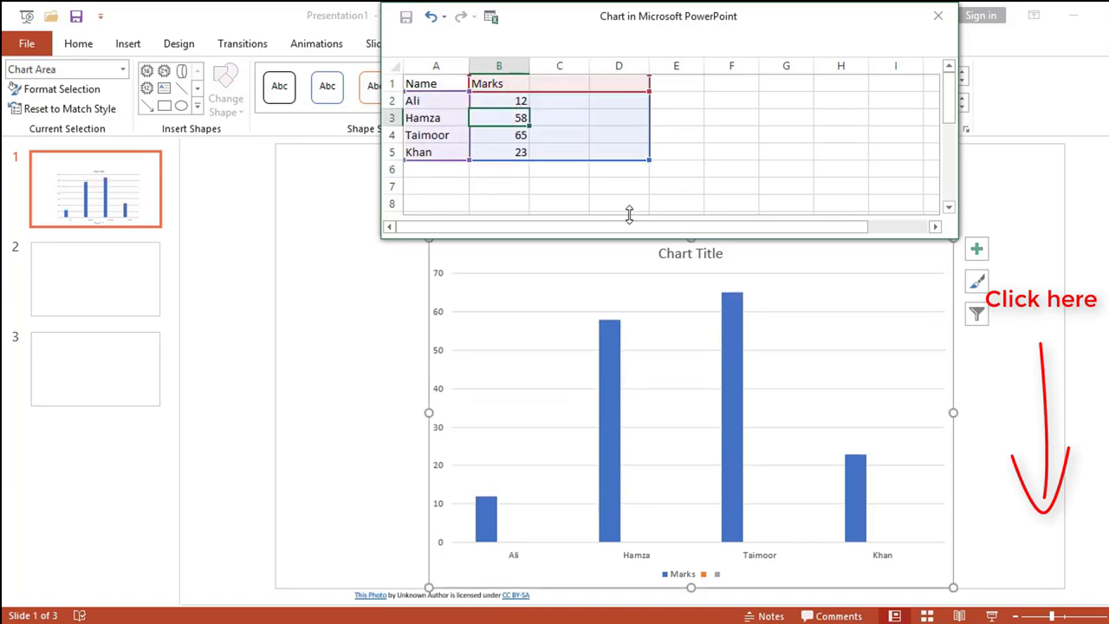
left_click(519, 136)
key("BackSpace")
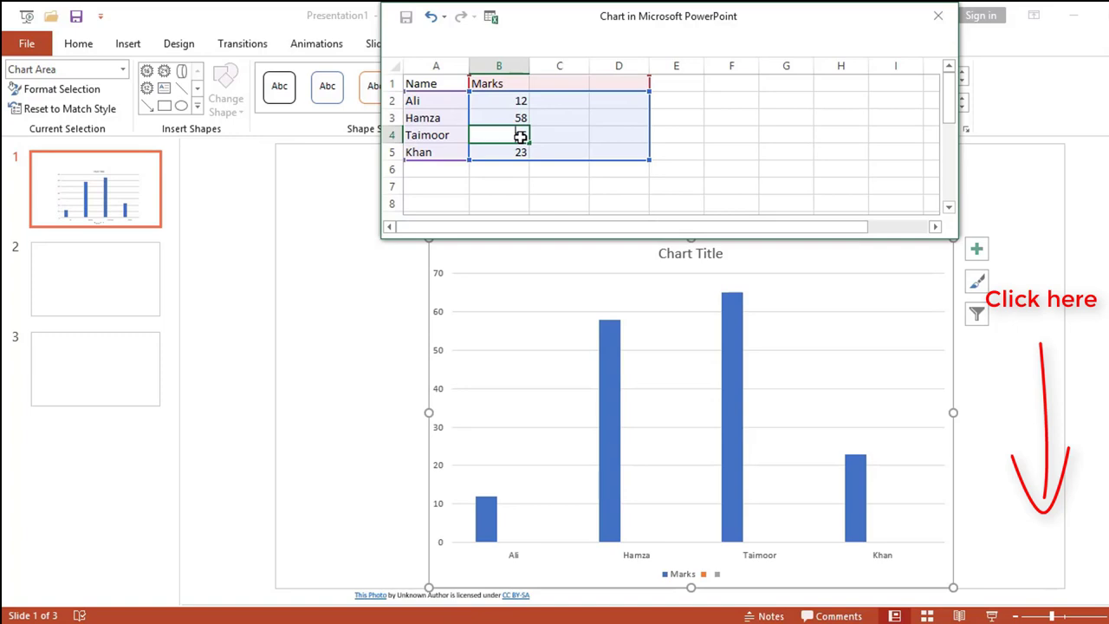
type("25")
key("Return")
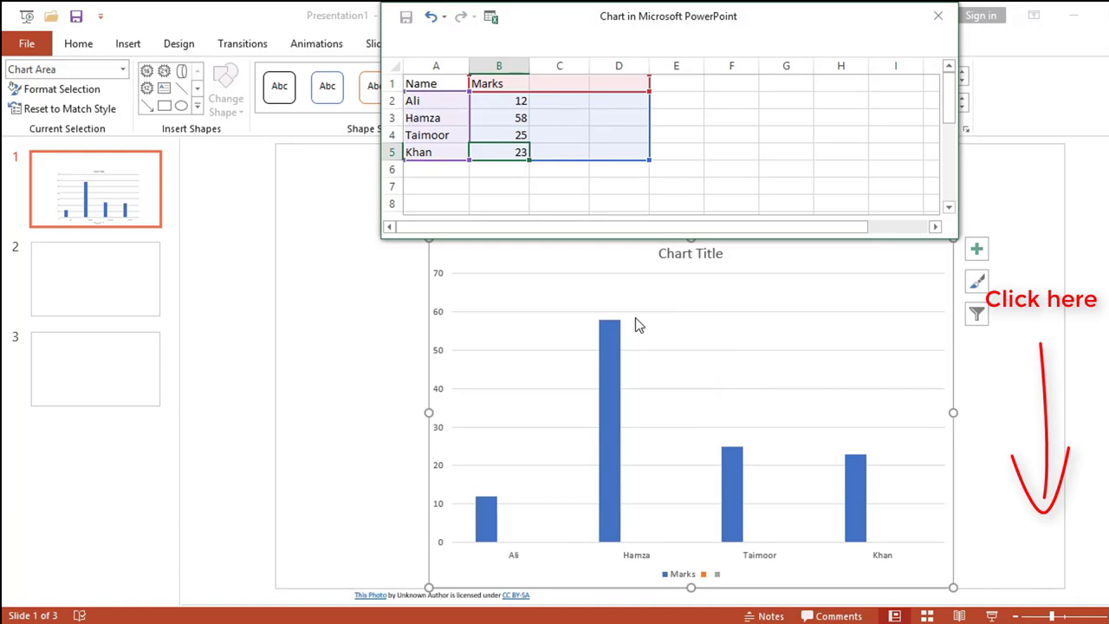
left_click(939, 16)
left_click(1025, 208)
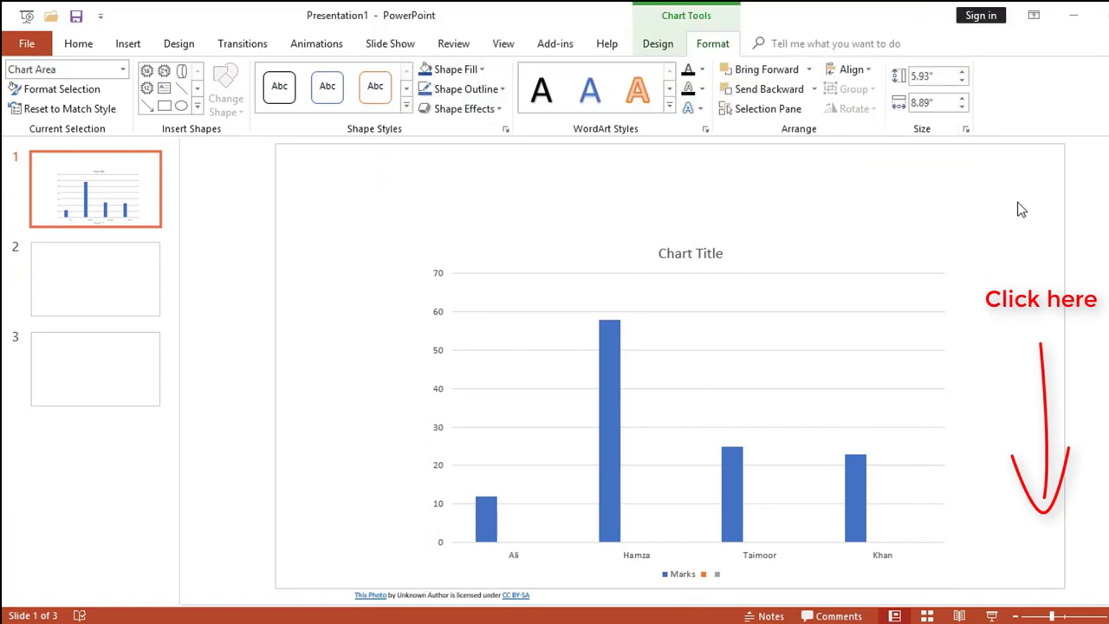
left_click(906, 284)
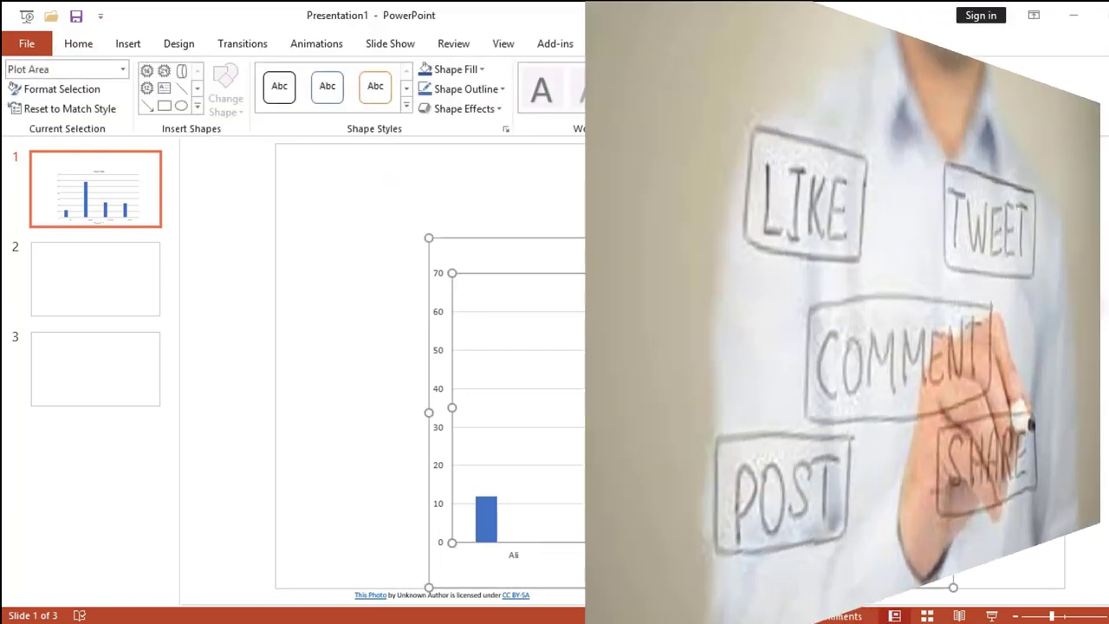